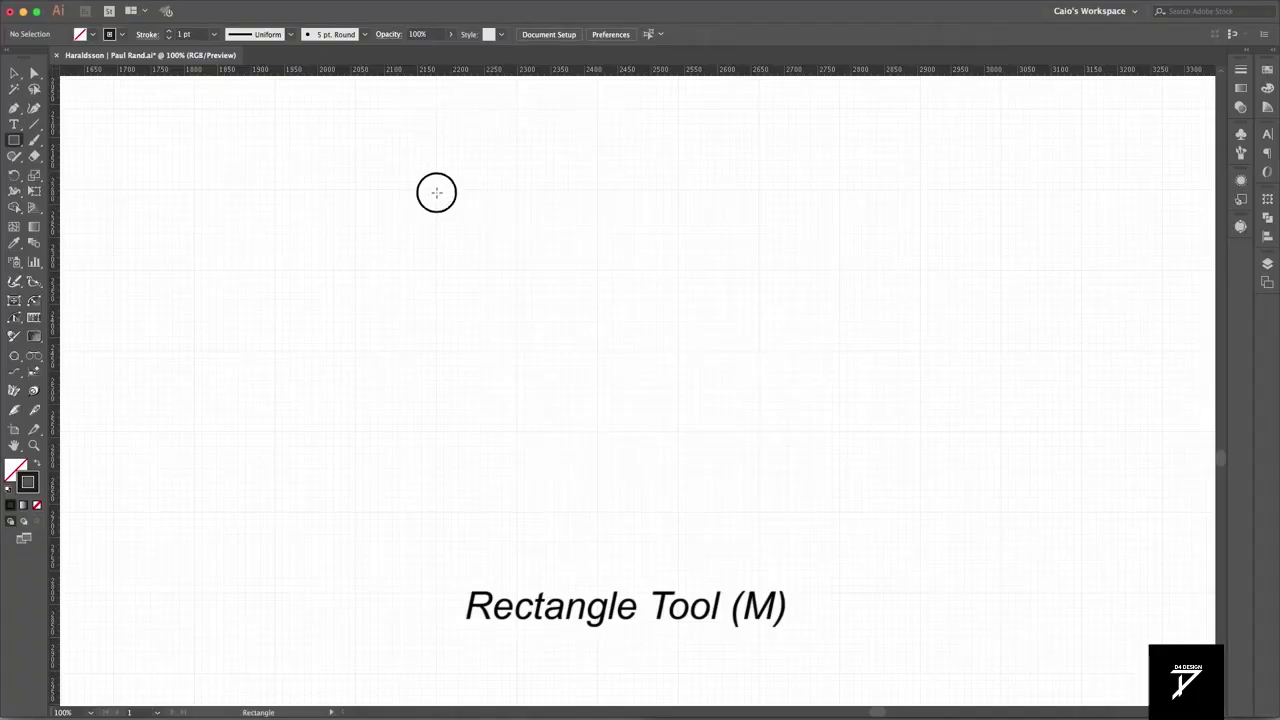
Draw the large 605 px square frame for the logo
drag(436, 192, 840, 588)
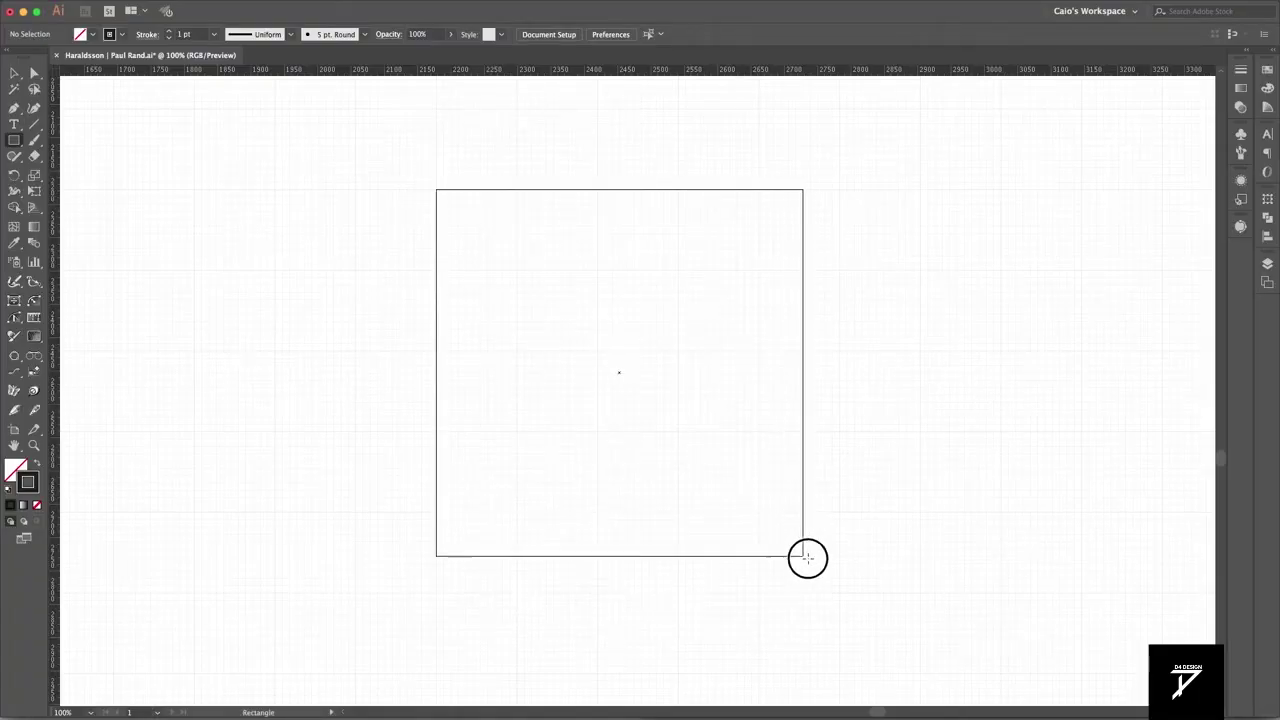
key(v)
key(a)
click(873, 463)
Draw a tall narrow left-edge bar and copy it to the square's right edge, extending it downward
click(14, 140)
drag(436, 269, 459, 511)
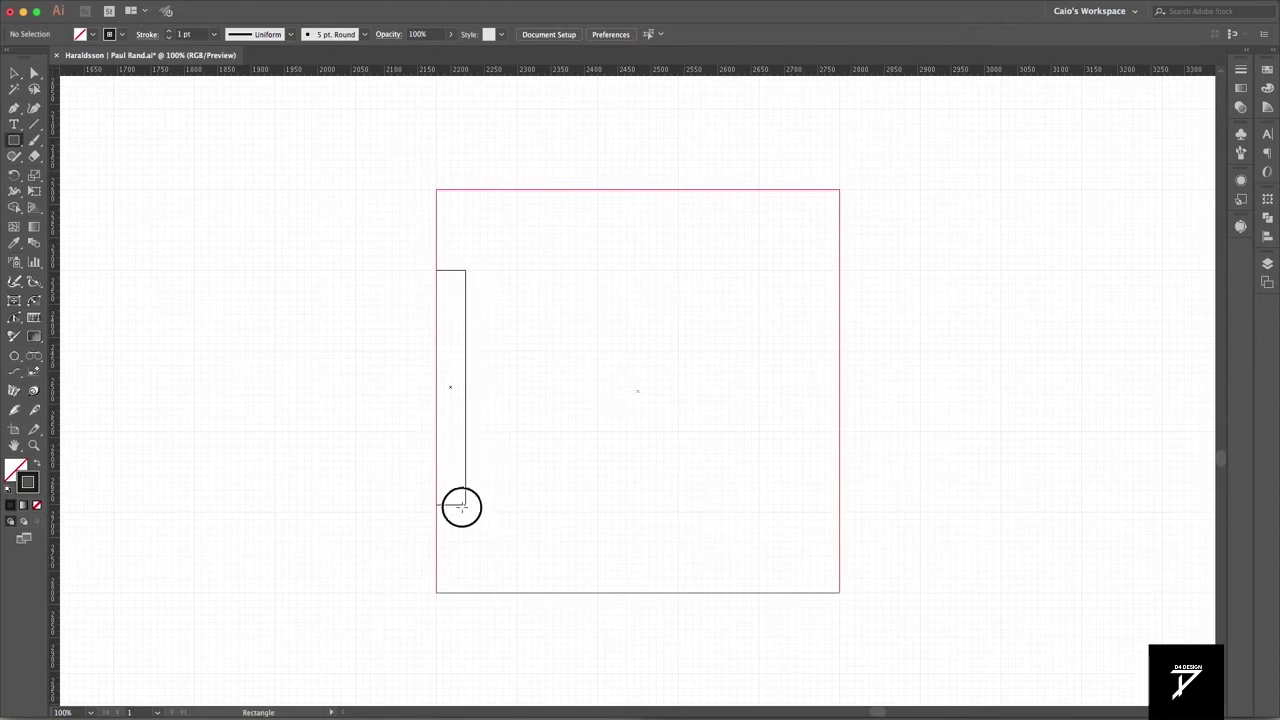
key(v)
alt+shift+drag(458, 420, 841, 462)
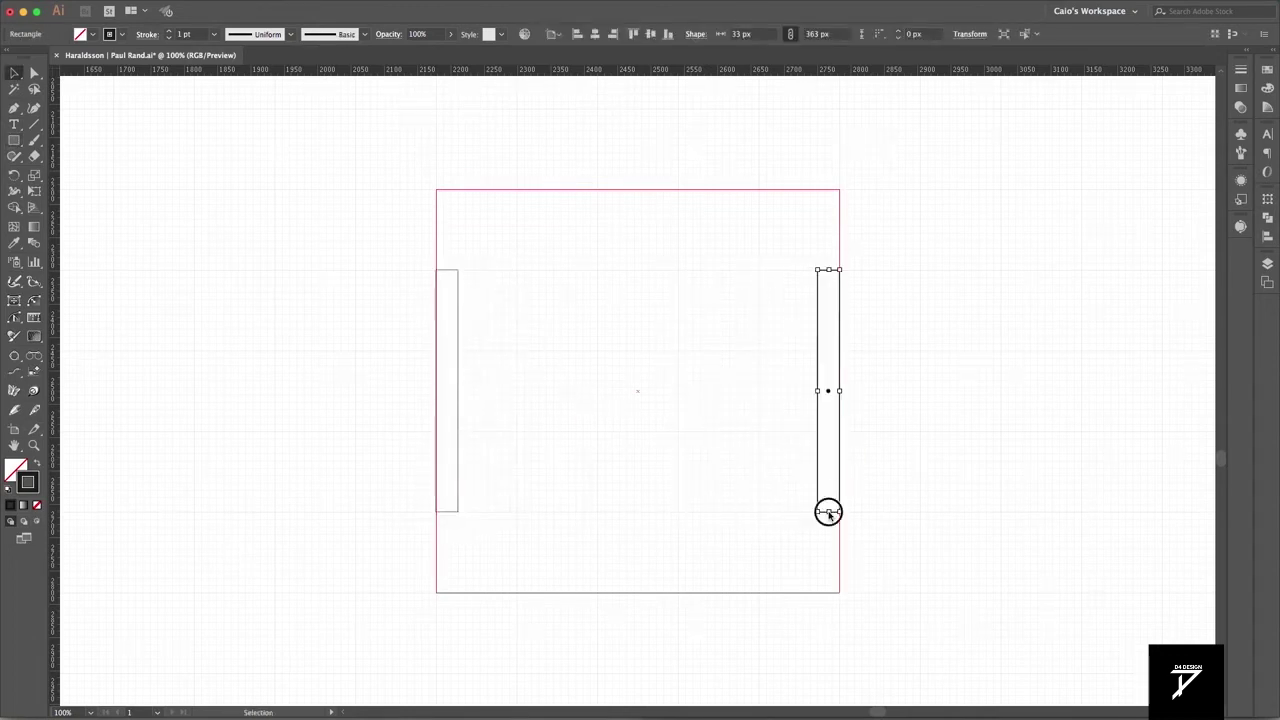
drag(828, 512, 829, 570)
click(852, 528)
Duplicate the right bar leftward with Transform Again to form a row of 33 px vertical bars
click(818, 505)
click(819, 490)
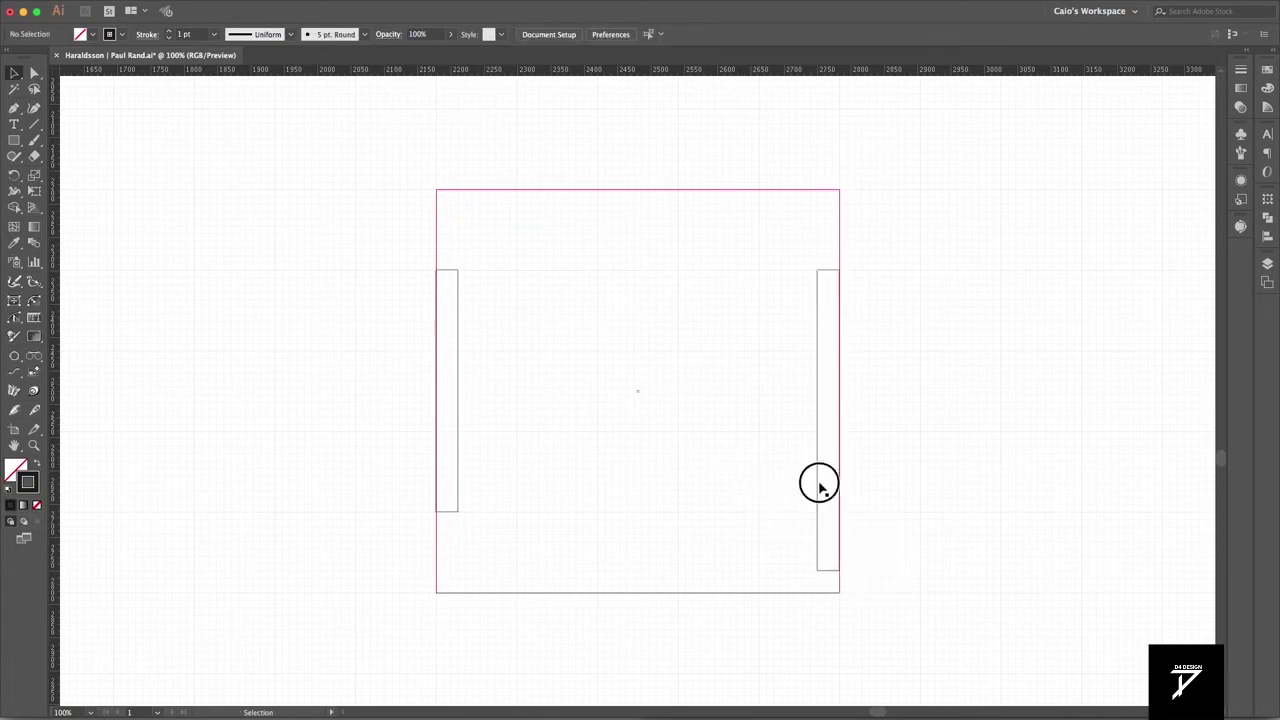
drag(823, 486, 649, 484)
key(ctrl+d)
click(625, 470)
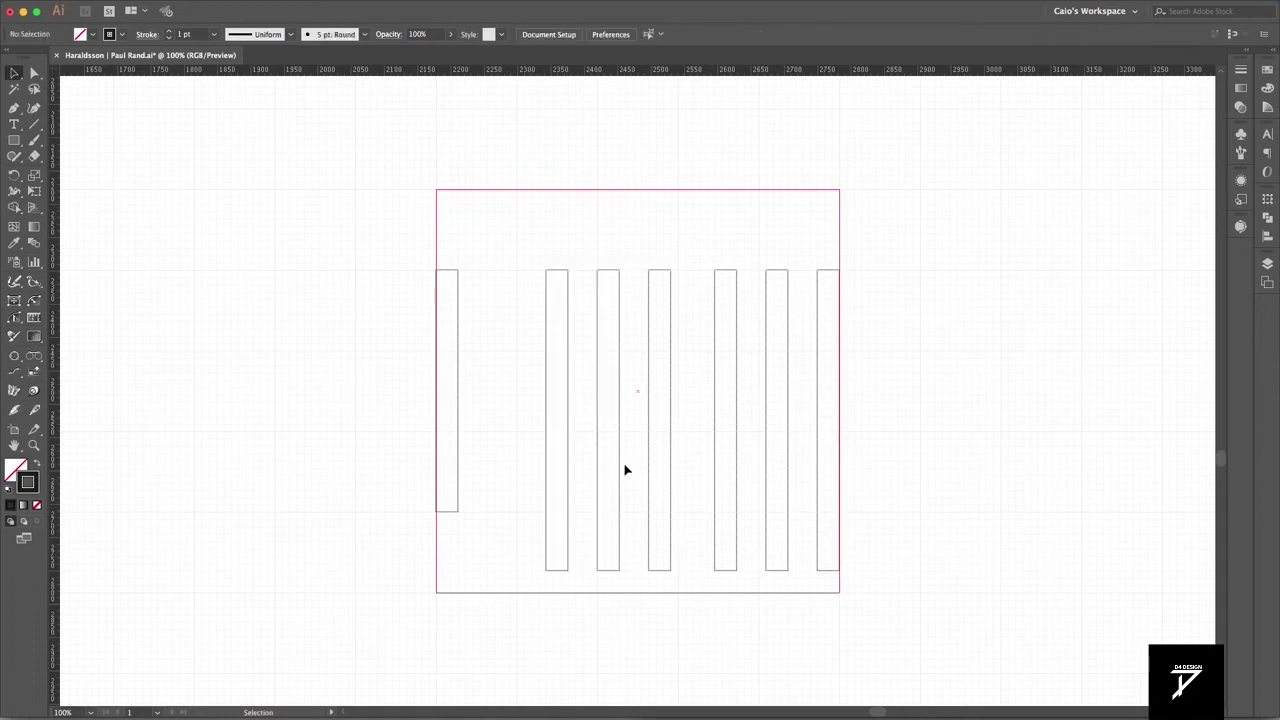
Add a wide base bar along the bottom and shorten the four middle bars from the top
mouse_move(546, 570)
mouse_down()
mouse_move(672, 548)
mouse_move(797, 554)
mouse_up()
key(v)
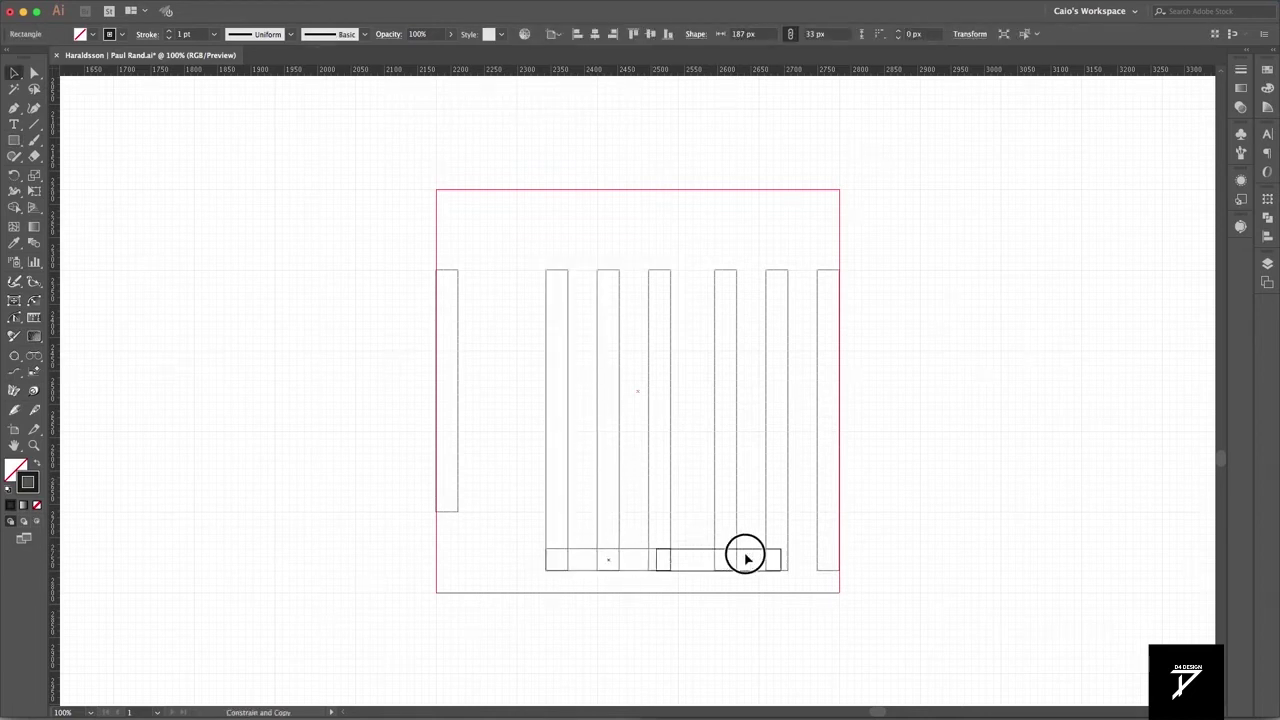
click(693, 492)
drag(583, 263, 791, 295)
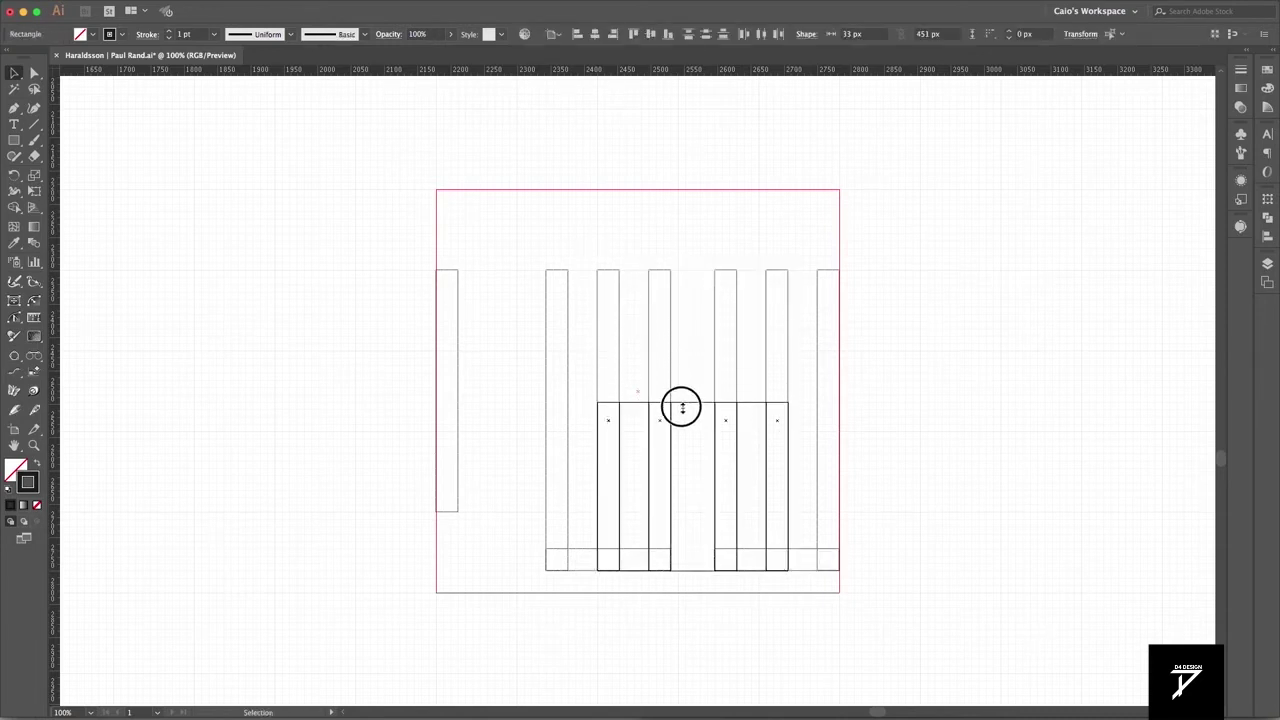
drag(692, 273, 680, 472)
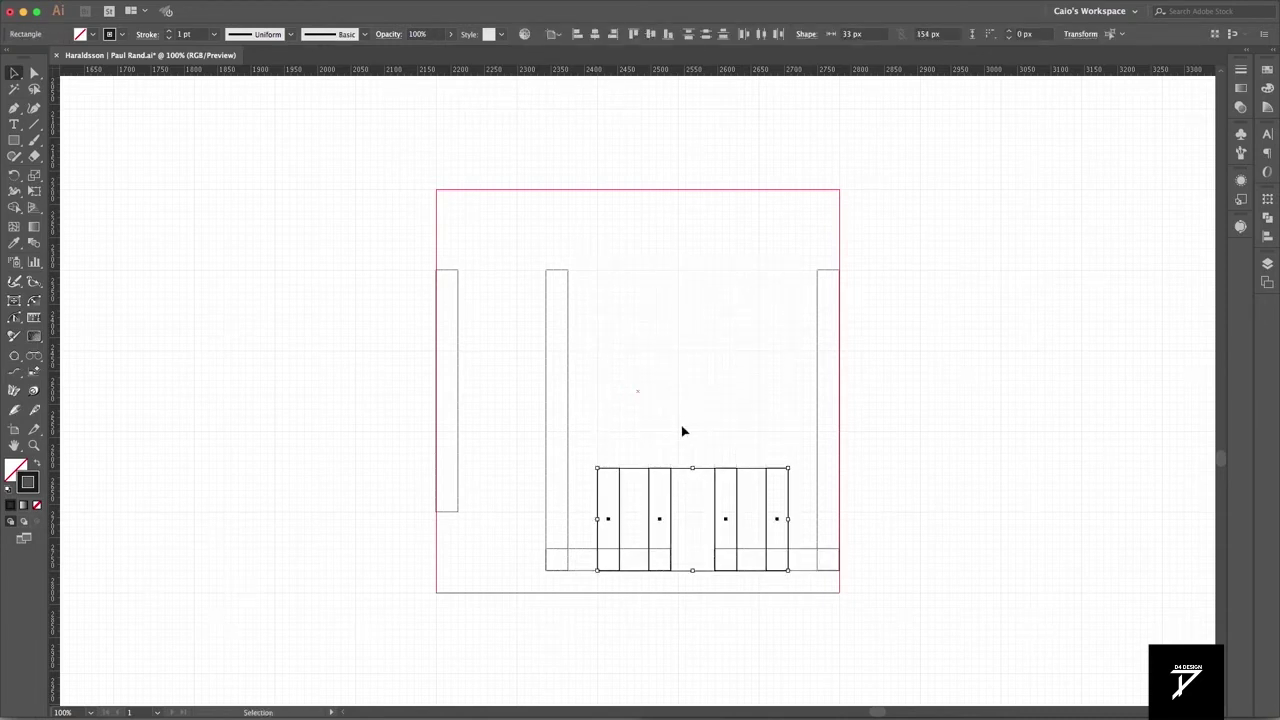
click(683, 442)
Draw a short crossbar between the shortened middle bars
drag(650, 469, 739, 488)
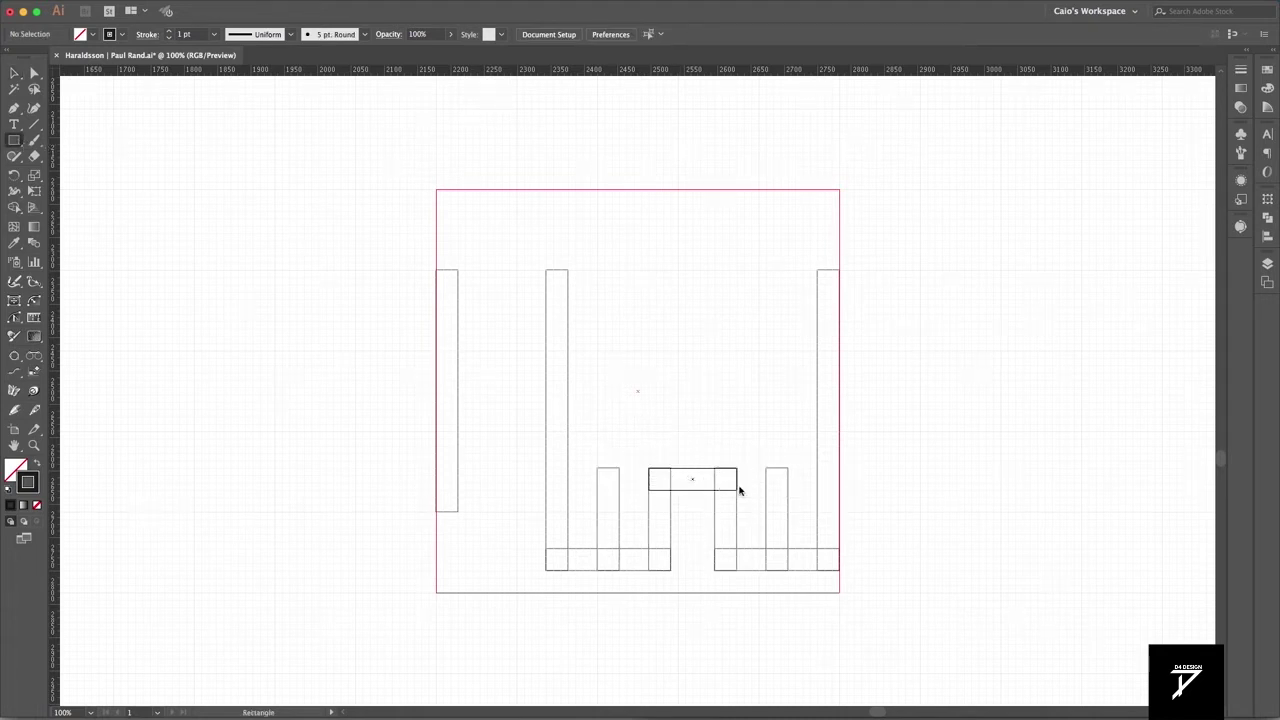
key(v)
click(712, 405)
Copy the left bar twice to the right and shorten both new bars from the top
drag(458, 390, 493, 390)
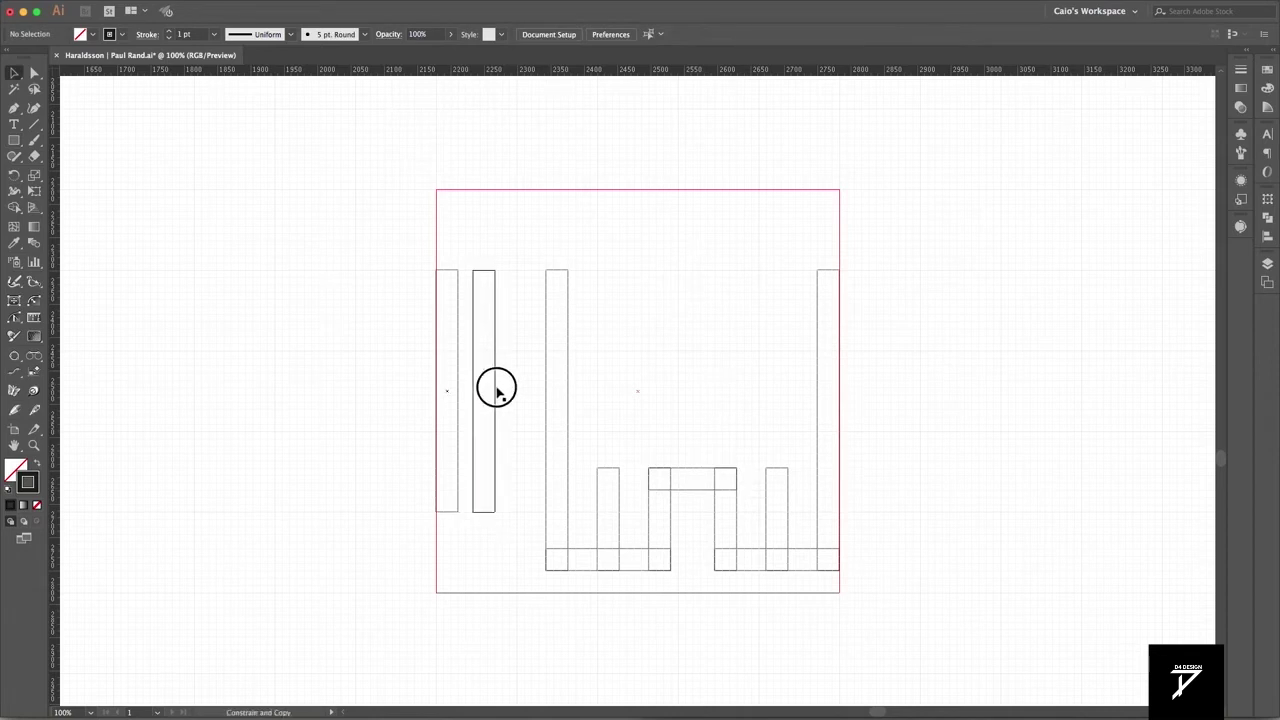
key(ctrl+d)
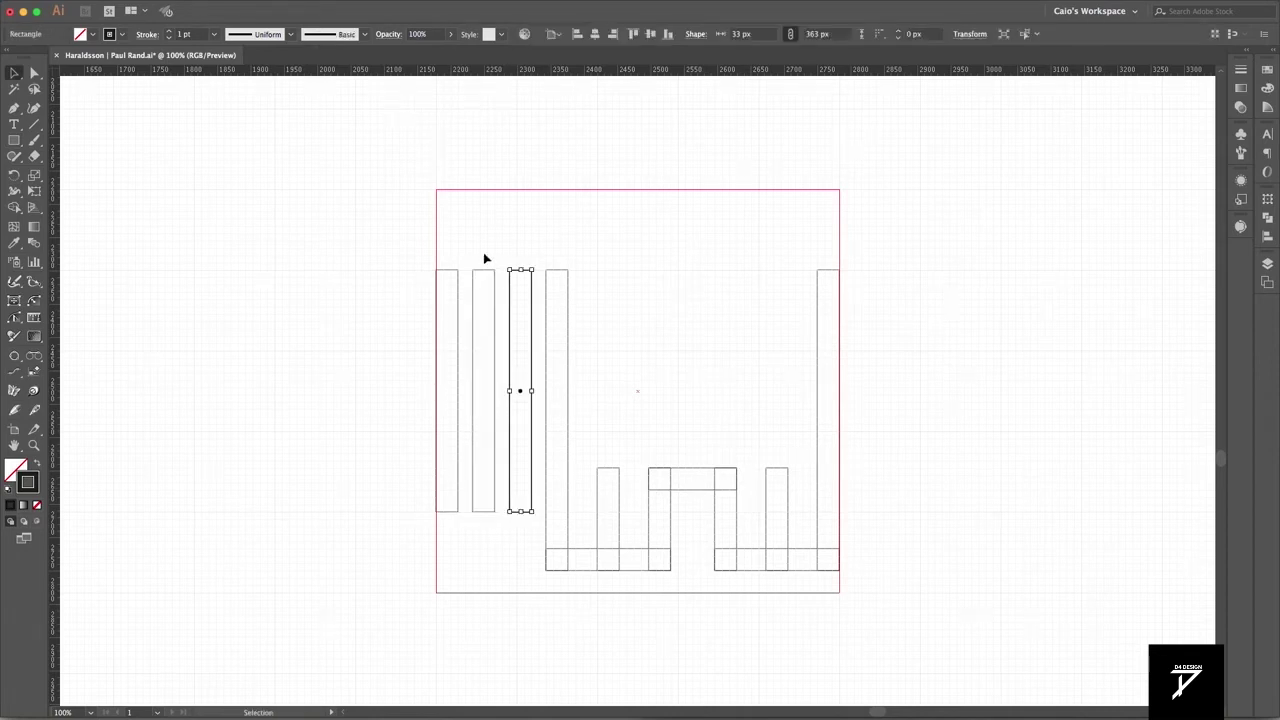
shift+click(483, 275)
drag(502, 270, 508, 387)
click(637, 368)
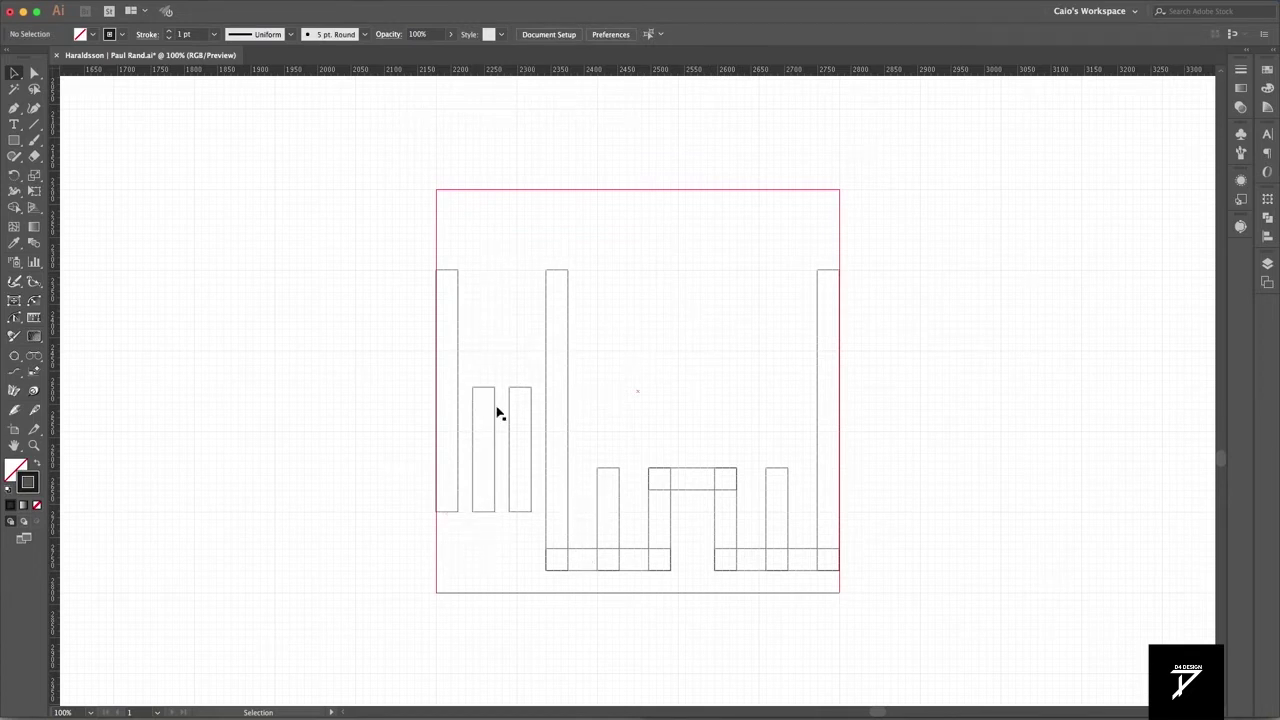
drag(14, 140, 60, 168)
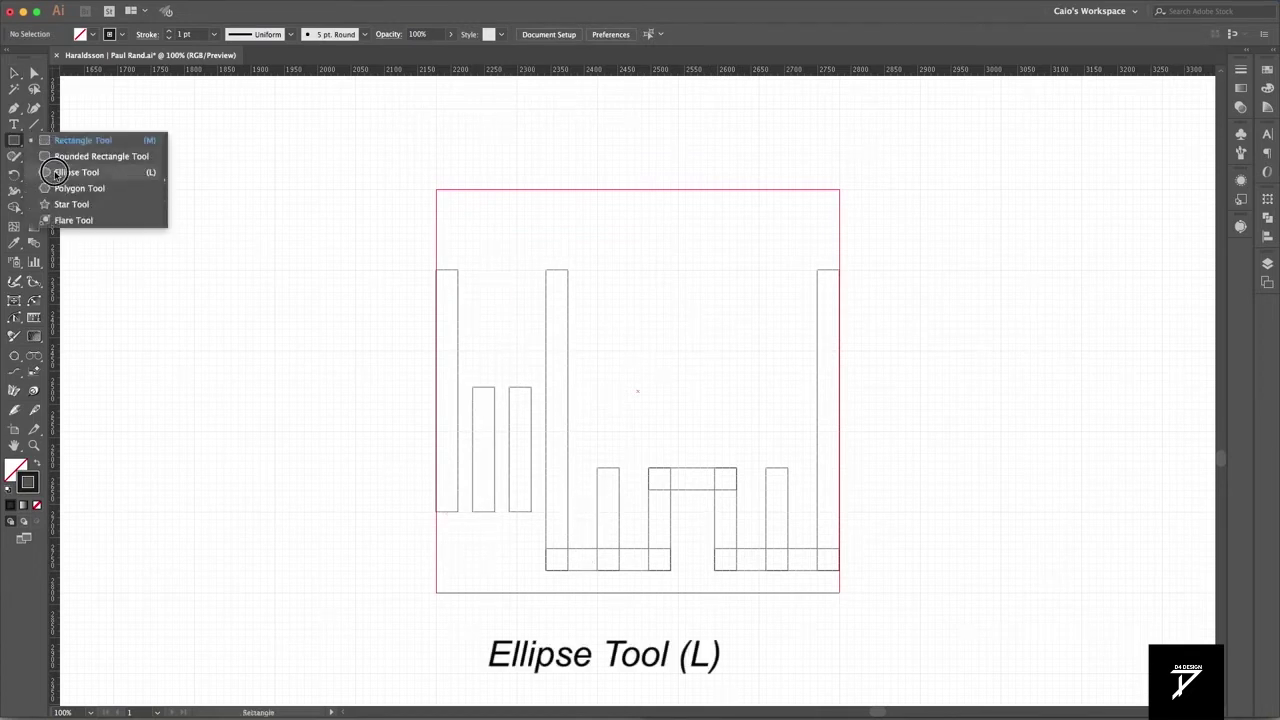
Make a top-left ring from a circle with an inward offset path, and copy it top-right
drag(516, 271, 505, 189)
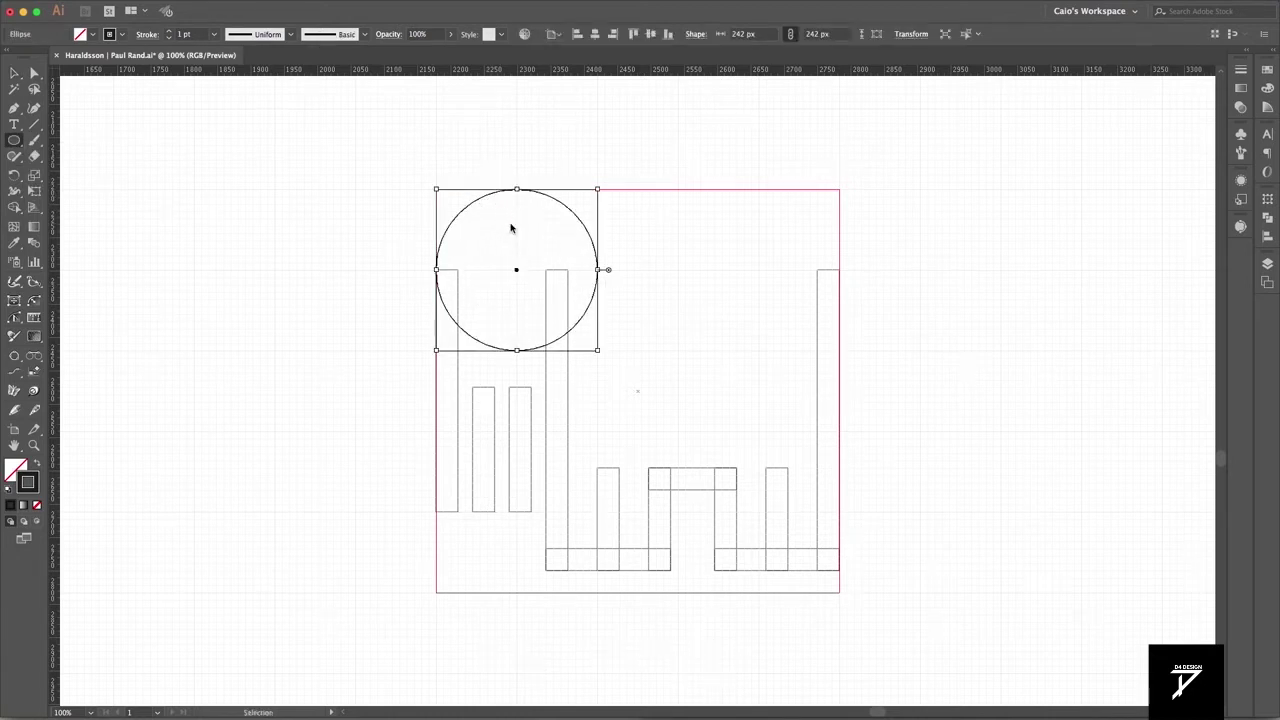
click(583, 399)
click(699, 399)
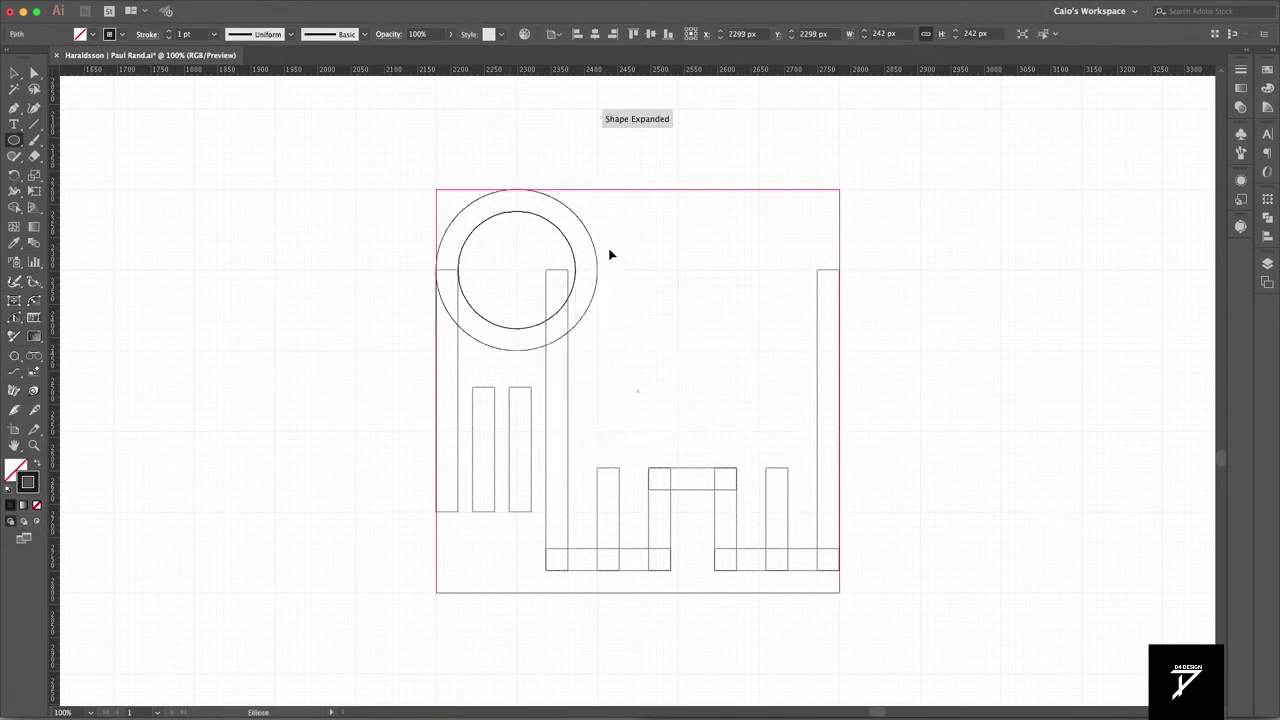
drag(566, 244, 808, 244)
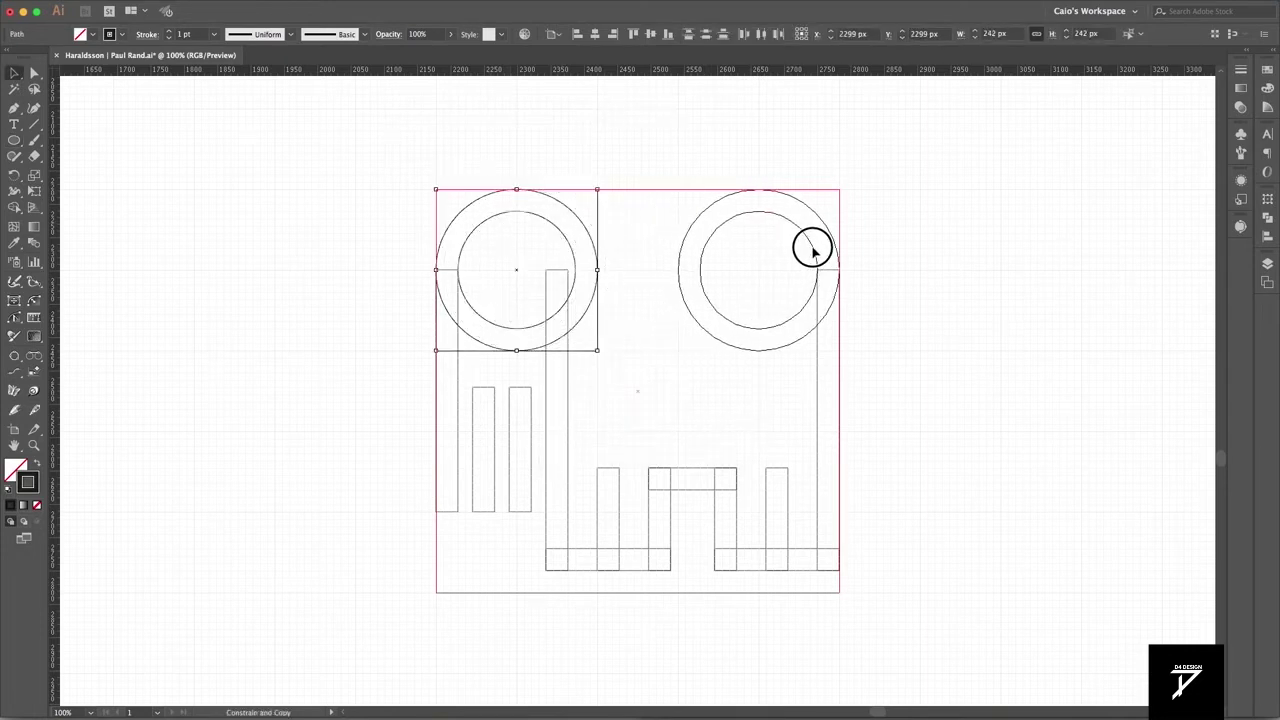
Stretch the tall bar to the top edge and add a top bar reaching the right ring
drag(565, 272, 560, 189)
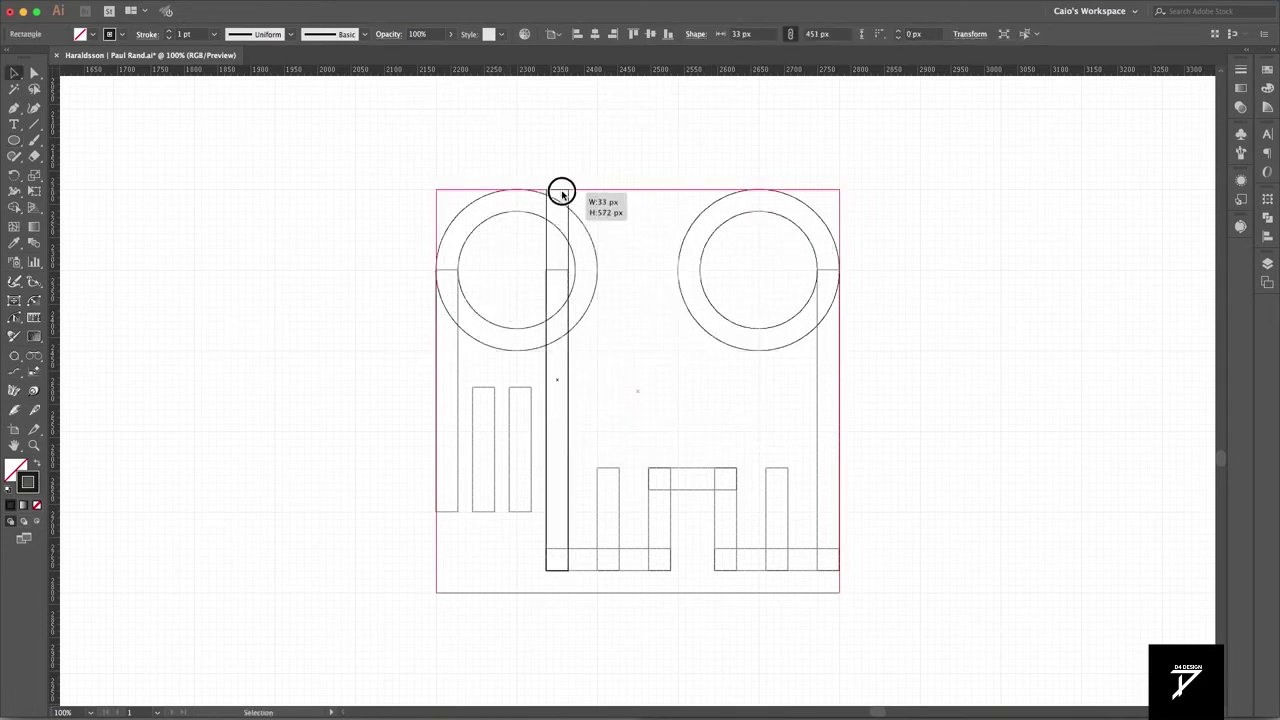
click(608, 226)
mouse_move(588, 553)
mouse_down()
mouse_move(551, 204)
mouse_move(517, 201)
mouse_up()
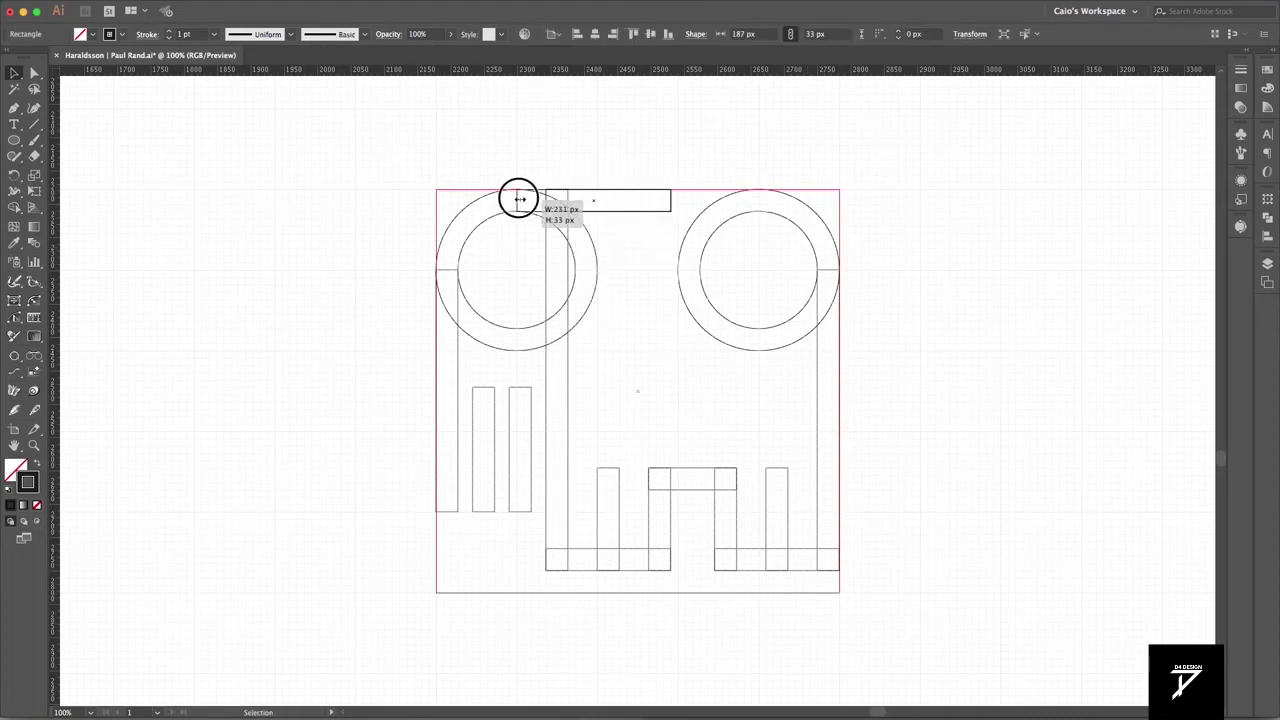
drag(672, 201, 759, 201)
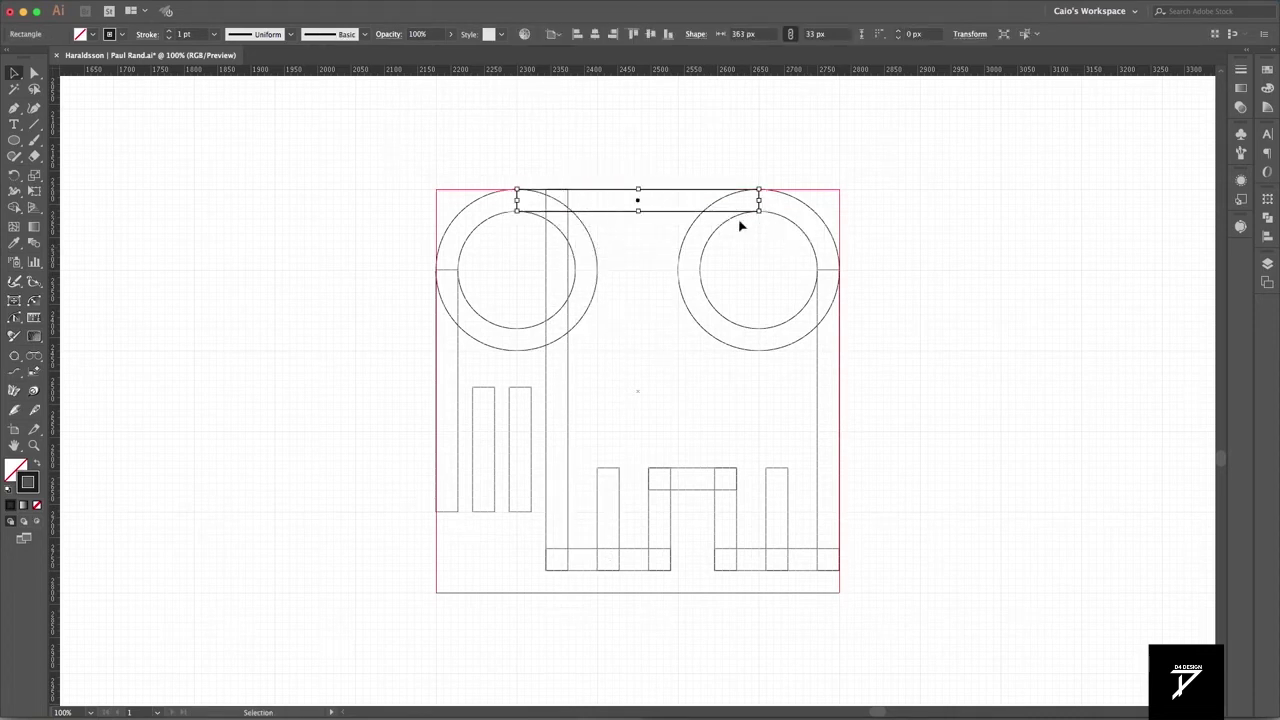
click(642, 350)
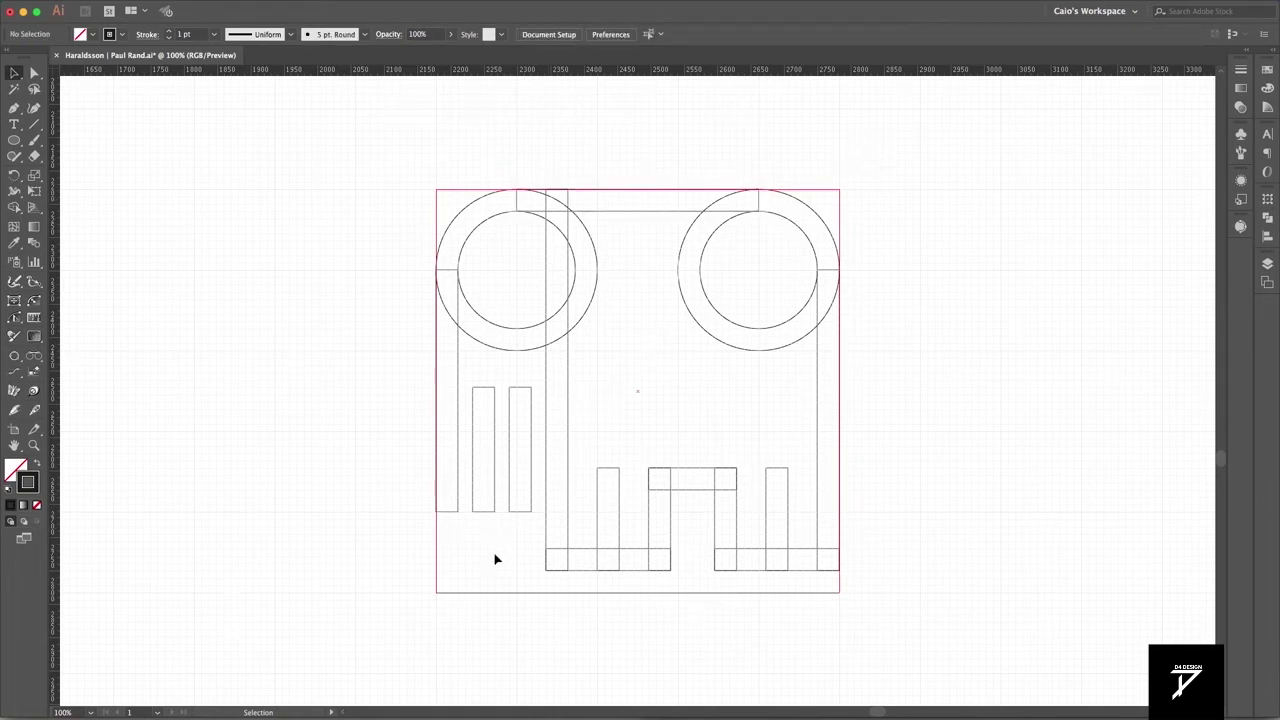
Draw a square at the lower left and move it up about 37 px
drag(11, 143, 80, 136)
drag(531, 512, 436, 606)
key(v)
drag(466, 517, 474, 480)
click(489, 562)
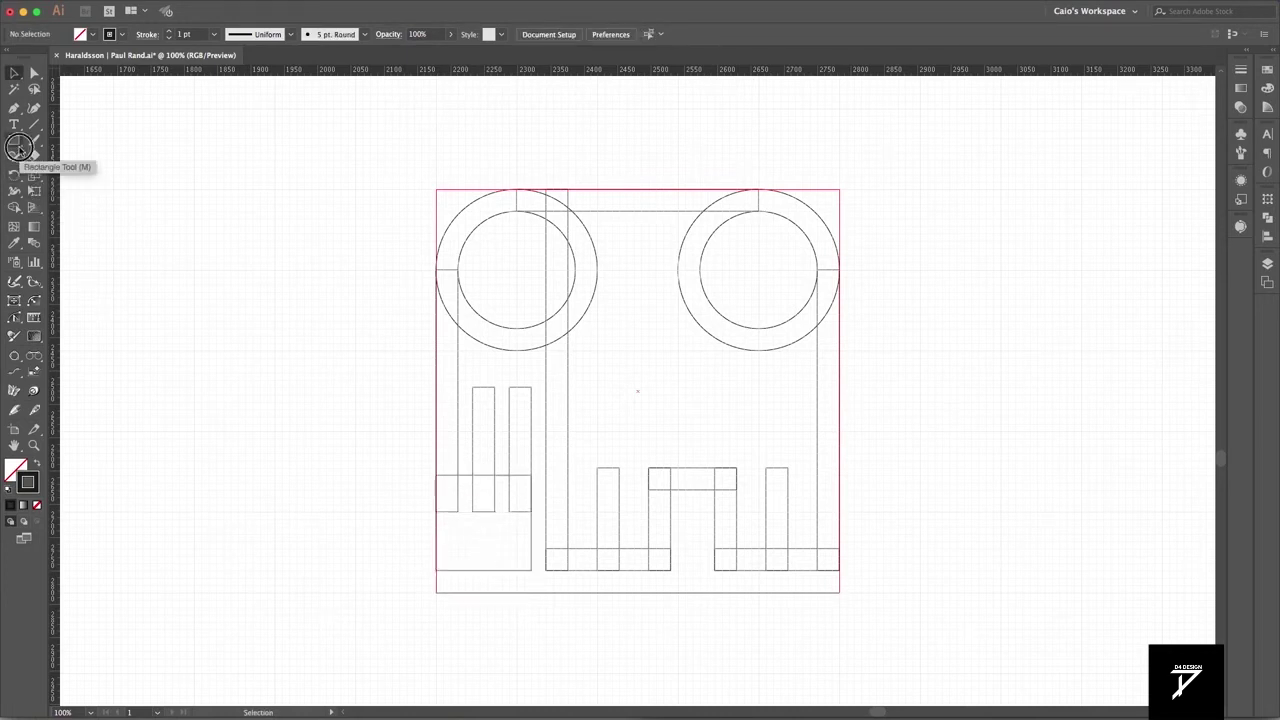
Draw a circle inside that square and offset it -33 px into a ring
drag(14, 140, 86, 163)
drag(483, 523, 470, 474)
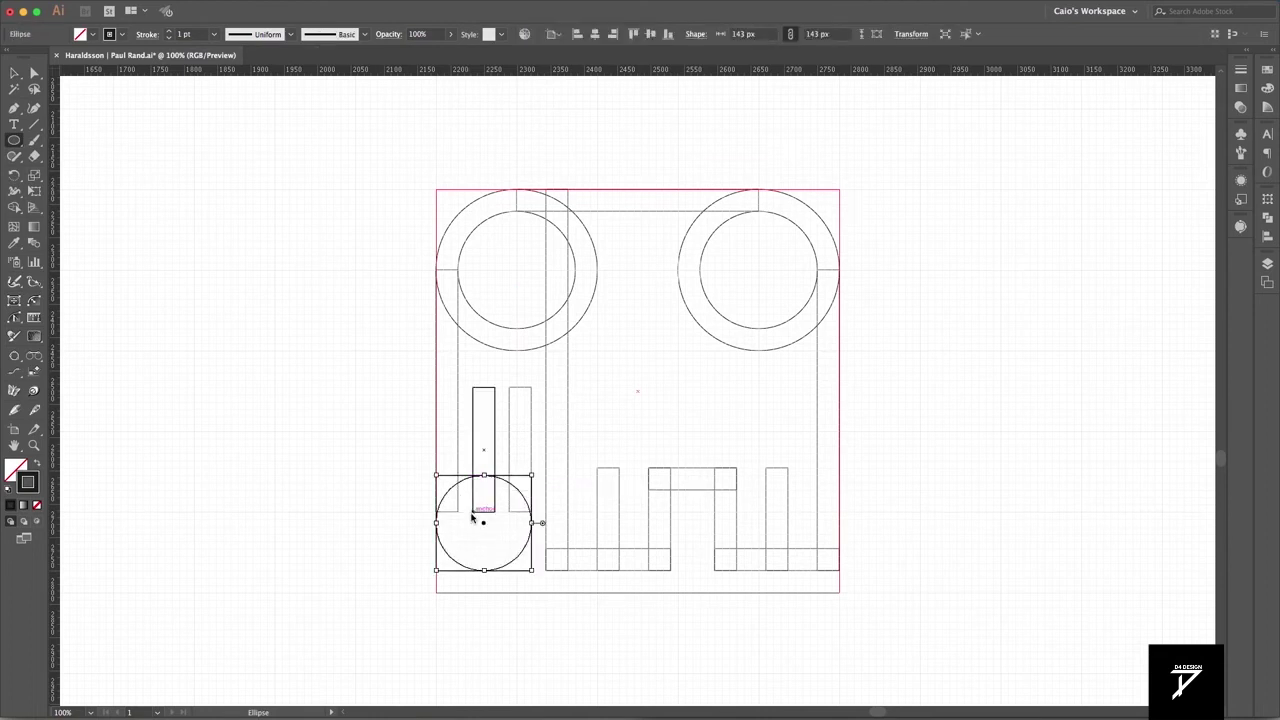
key(ctrl+alt+o)
key(Return)
Lengthen the short left bars down into the new lower-left ring
key(v)
click(522, 521)
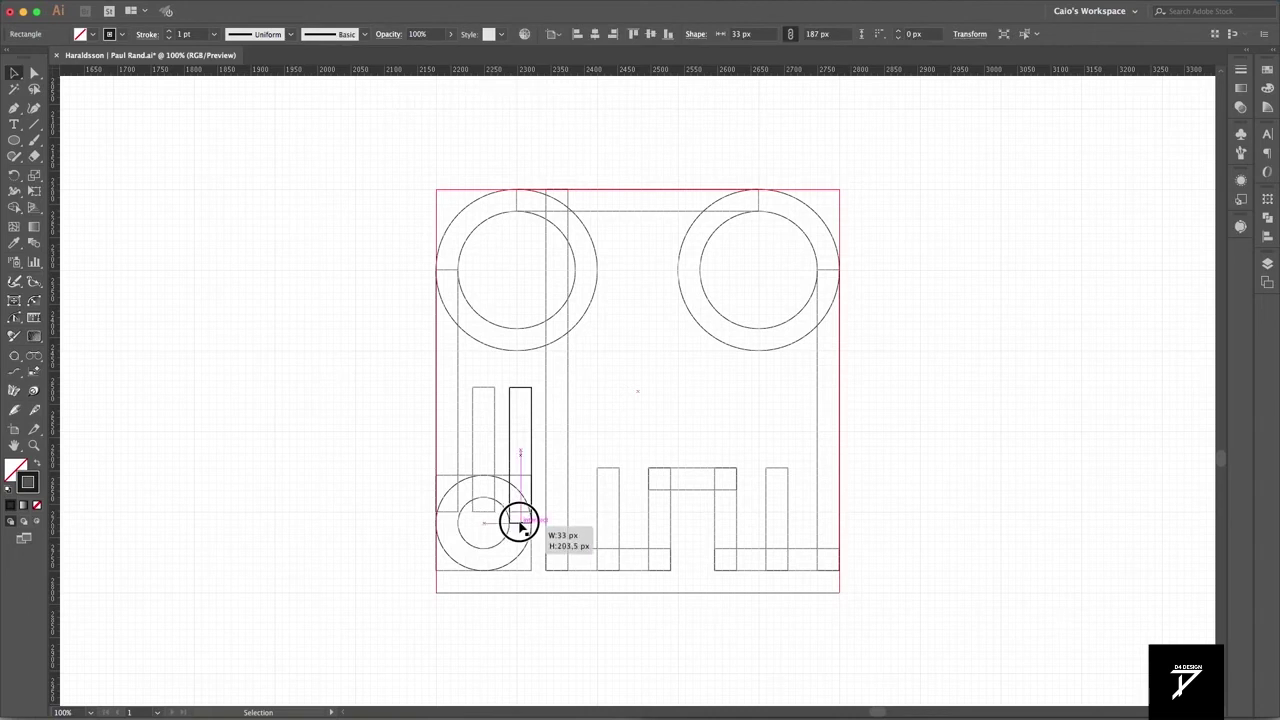
drag(519, 521, 447, 525)
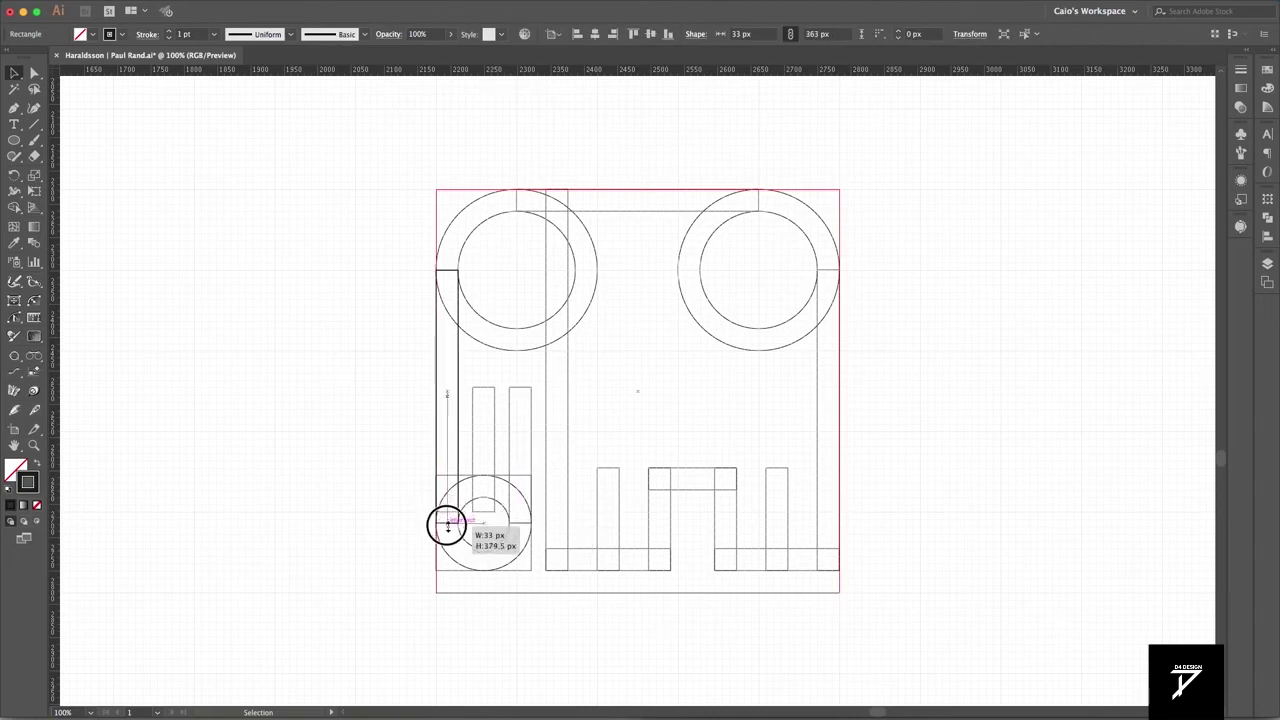
key(a)
click(489, 530)
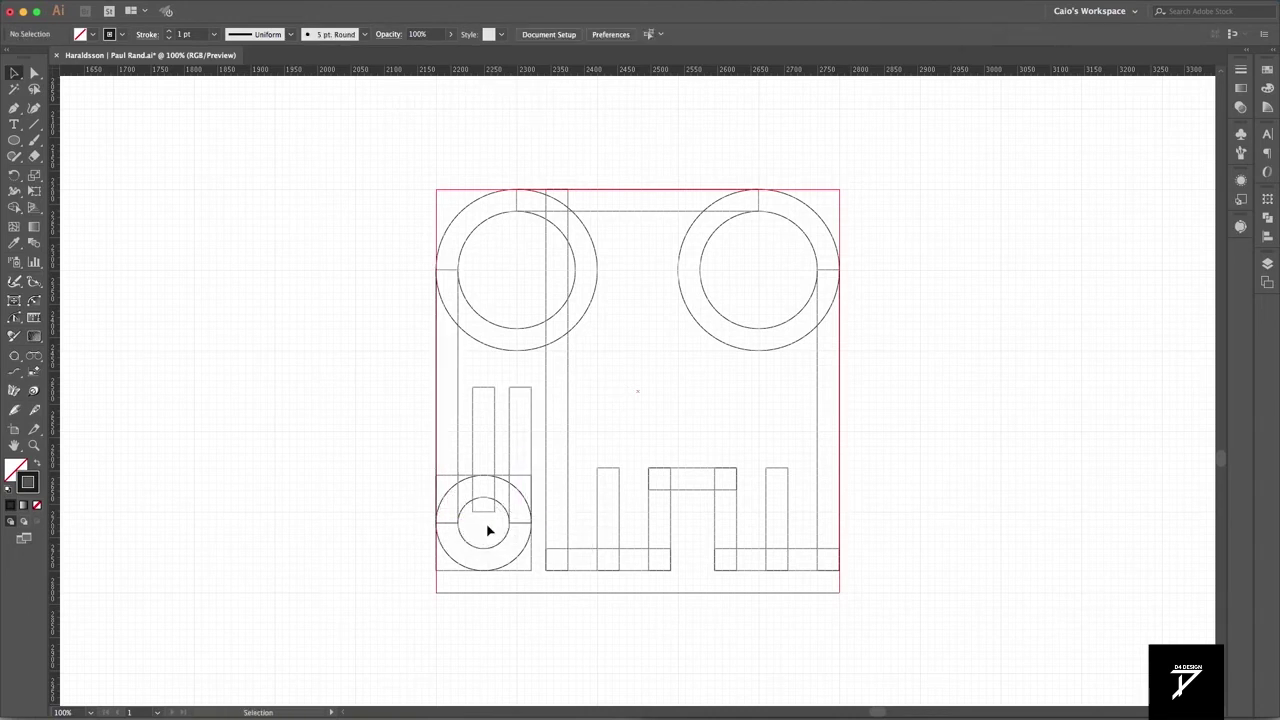
click(489, 513)
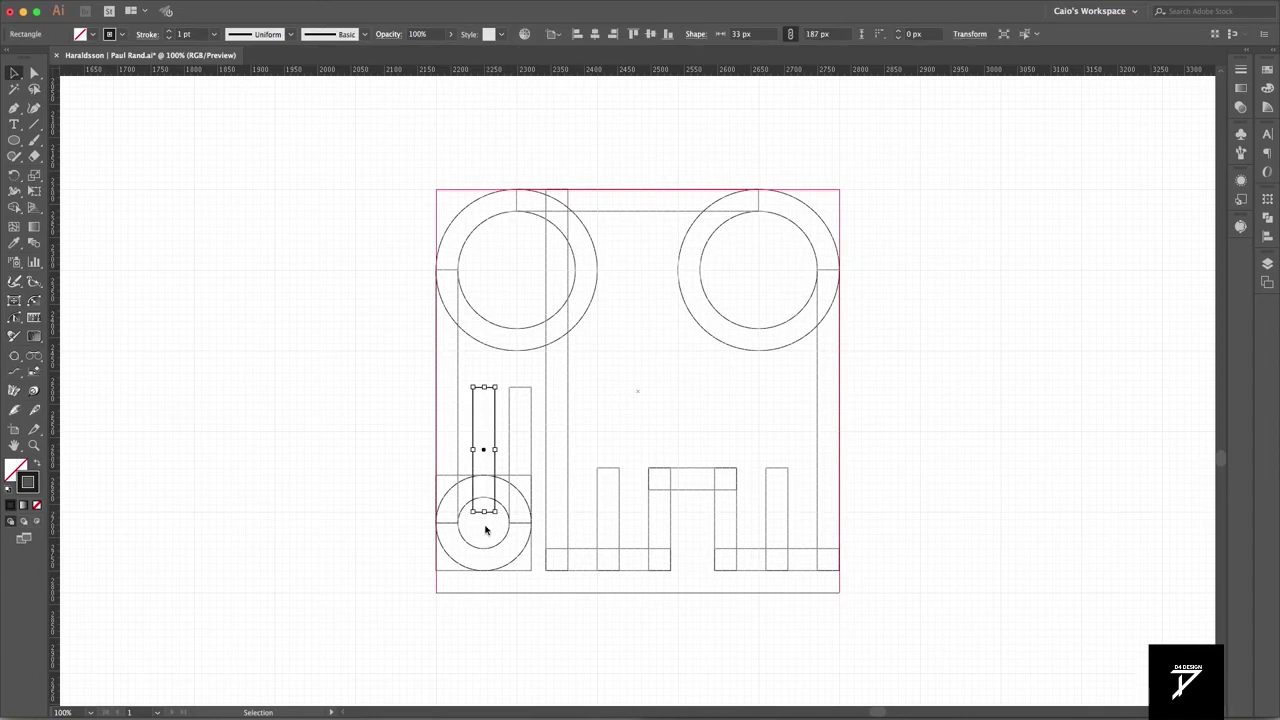
drag(485, 514, 486, 524)
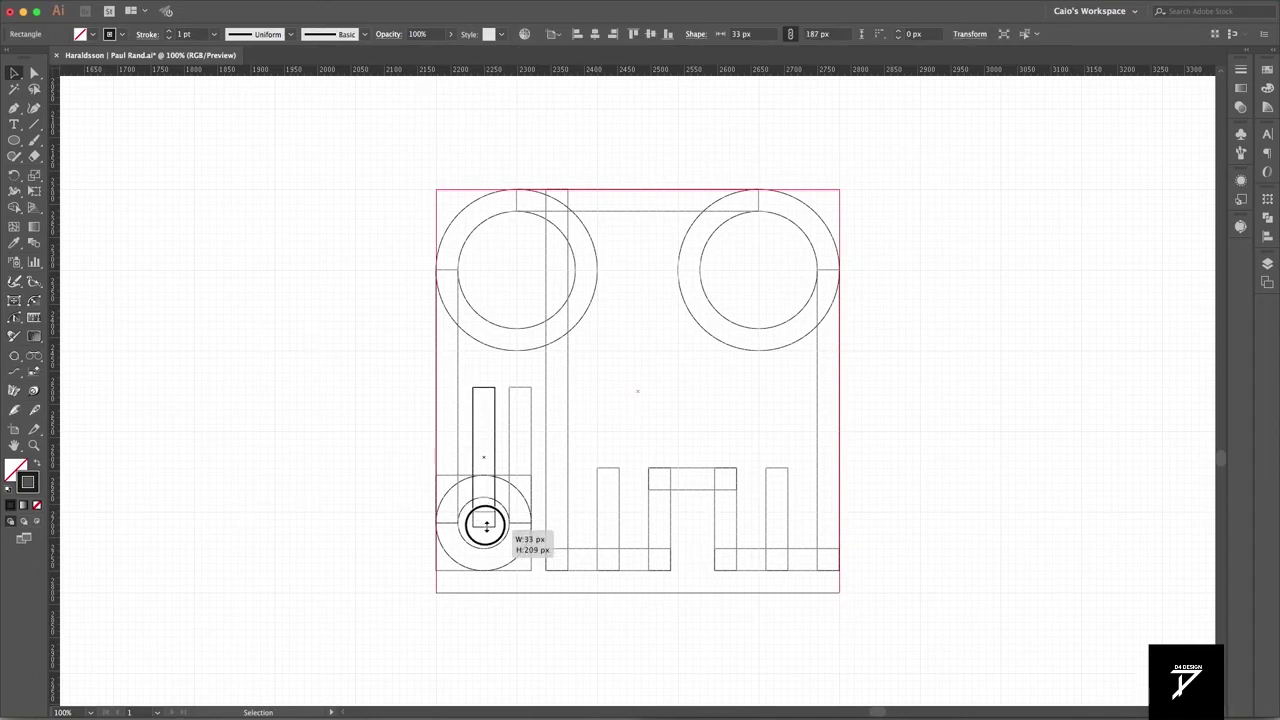
click(524, 497)
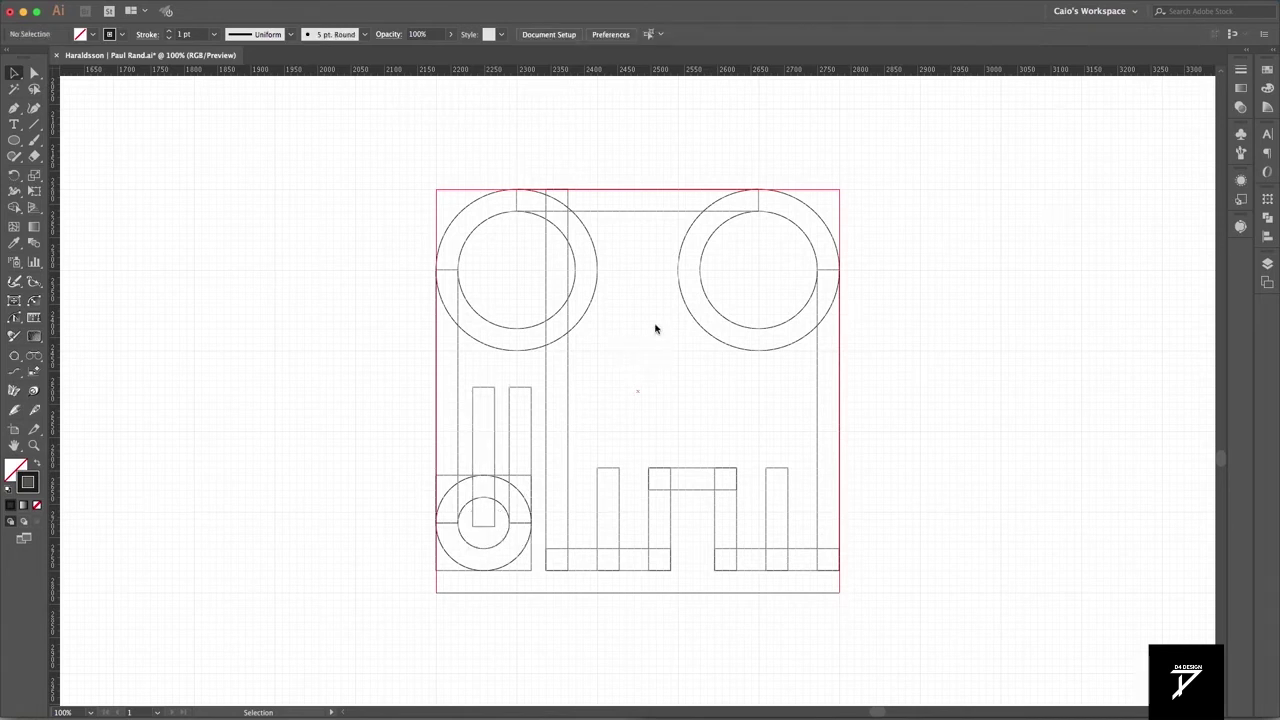
Draw a 429 × 429 px circle and place it over the upper-left artwork
drag(15, 143, 86, 174)
click(658, 296)
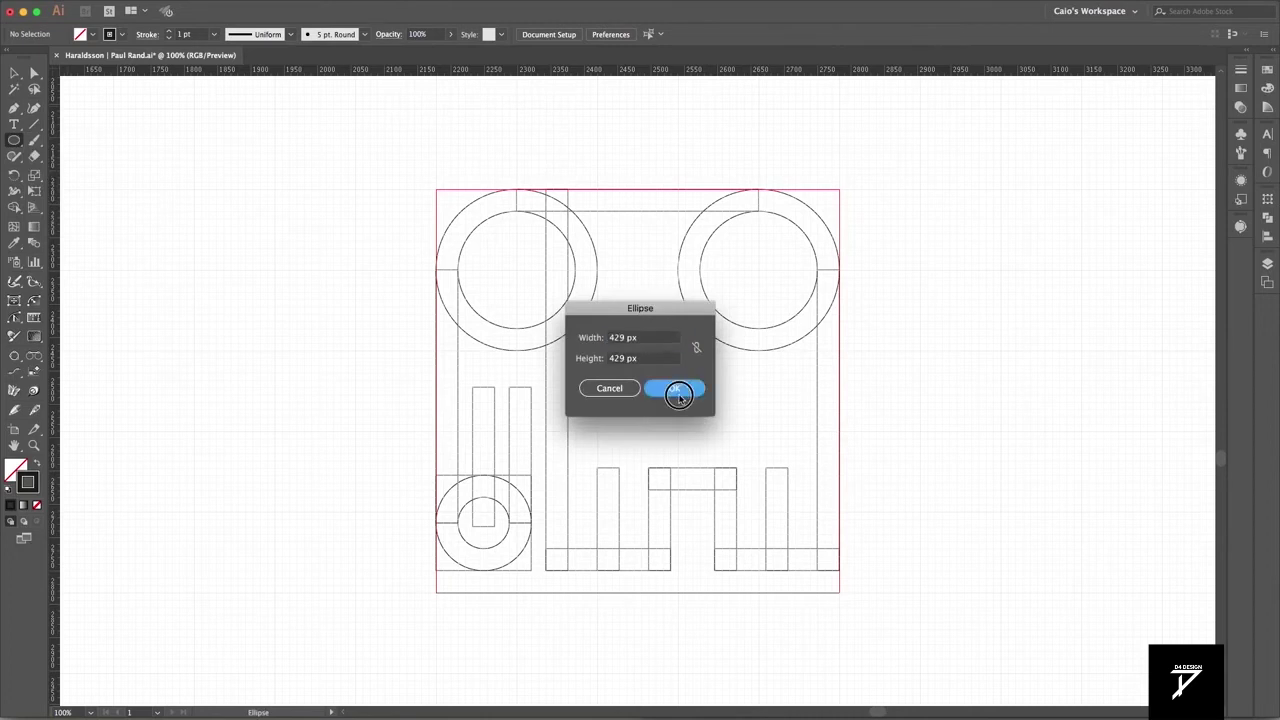
click(677, 392)
key(v)
drag(686, 349, 428, 202)
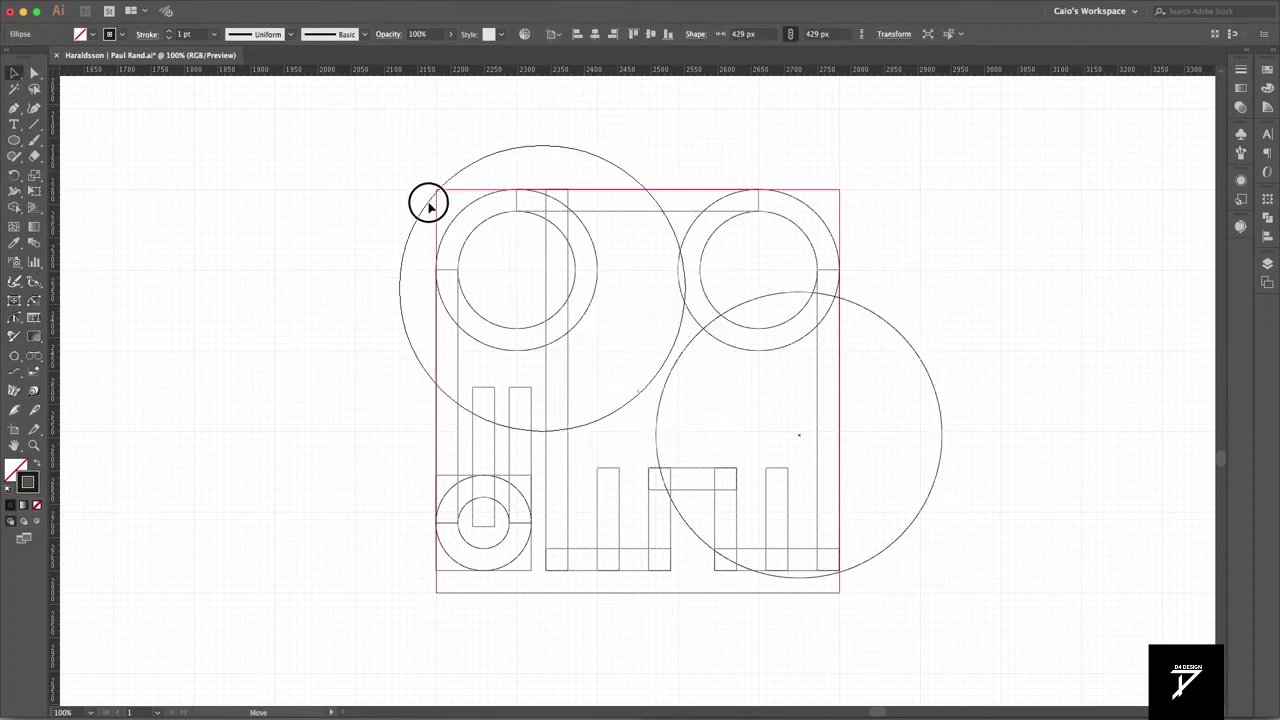
drag(428, 204, 428, 204)
Offset the 429 px circle inward to make a ring
key(ctrl+alt+o)
key(Return)
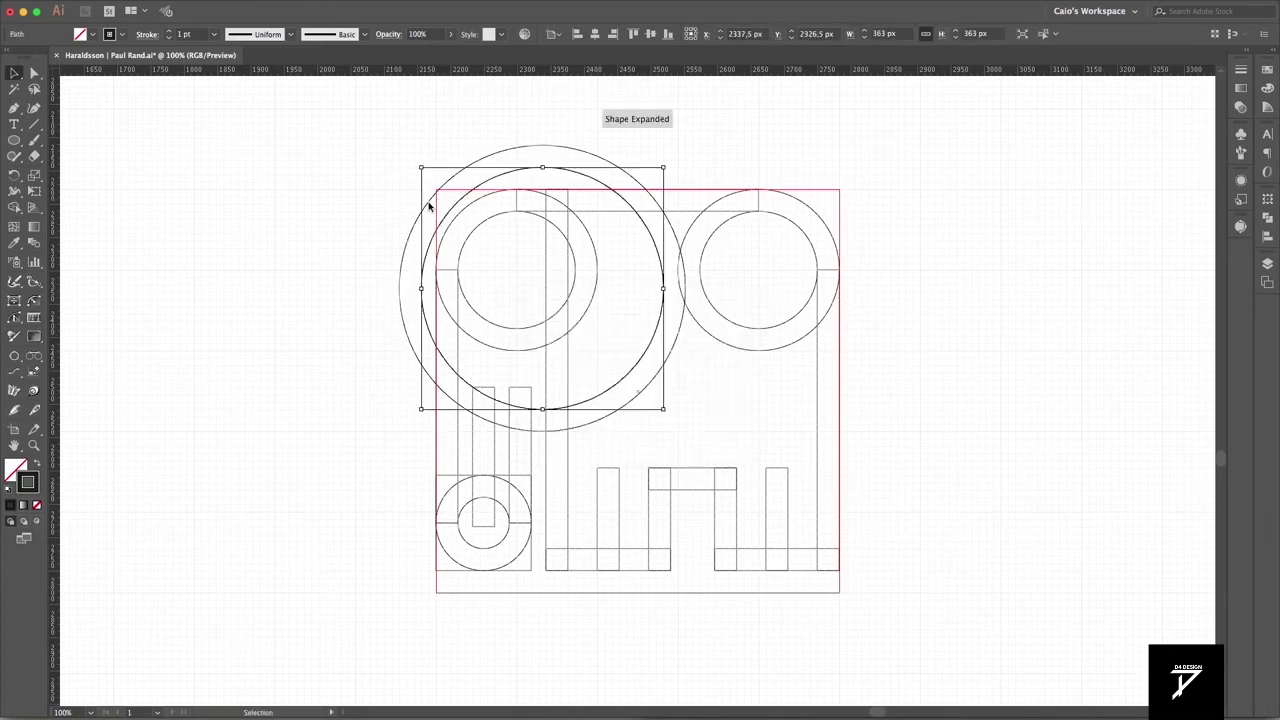
click(627, 430)
click(594, 377)
Duplicate the ring down-left and nudge the copy further left with Shift+Left
key(a)
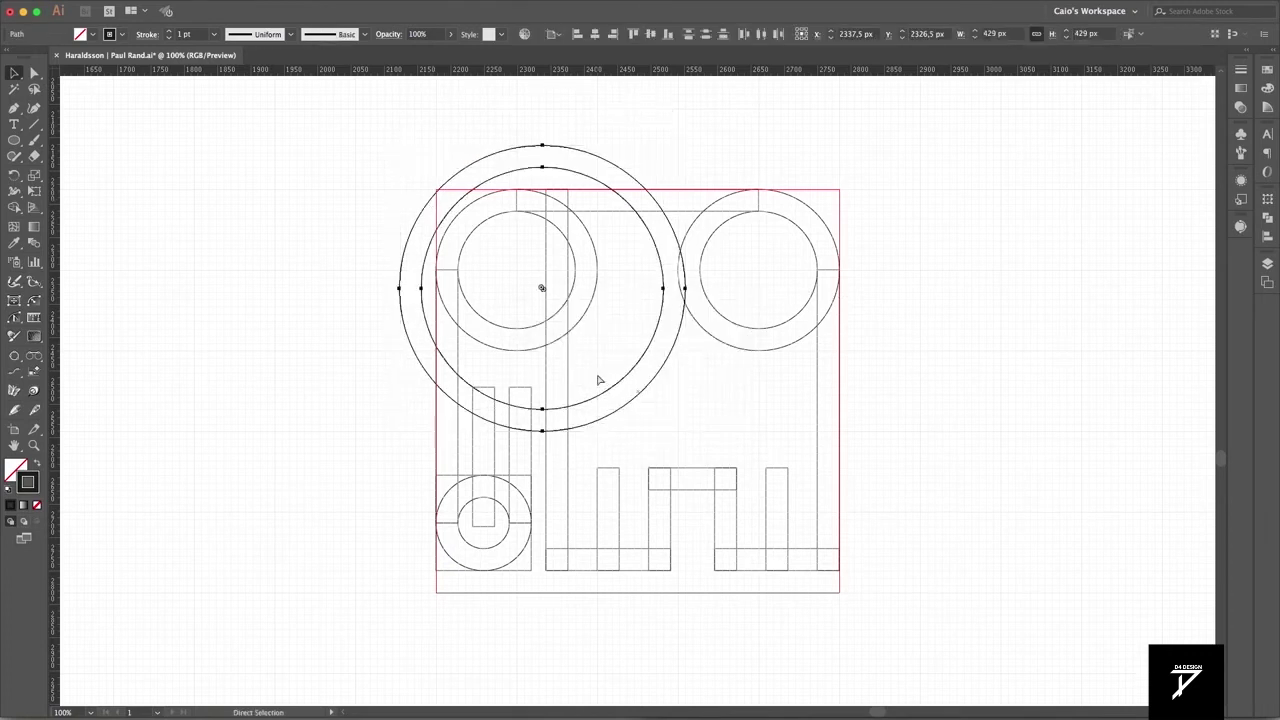
drag(594, 380, 551, 394)
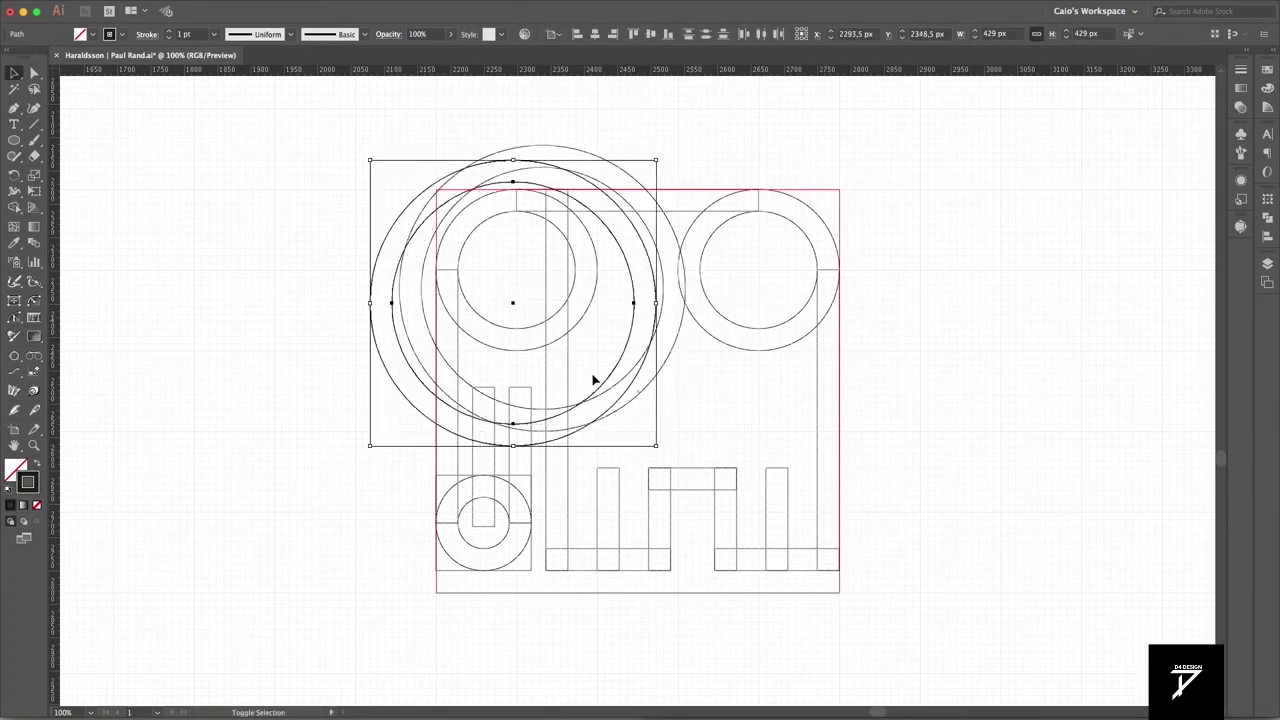
key(shift+Left)
key(shift+Left)
key(shift+Left)
key(shift+Left)
key(shift+Left)
key(shift+Left)
key(shift+Left)
key(shift+Left)
key(shift+Left)
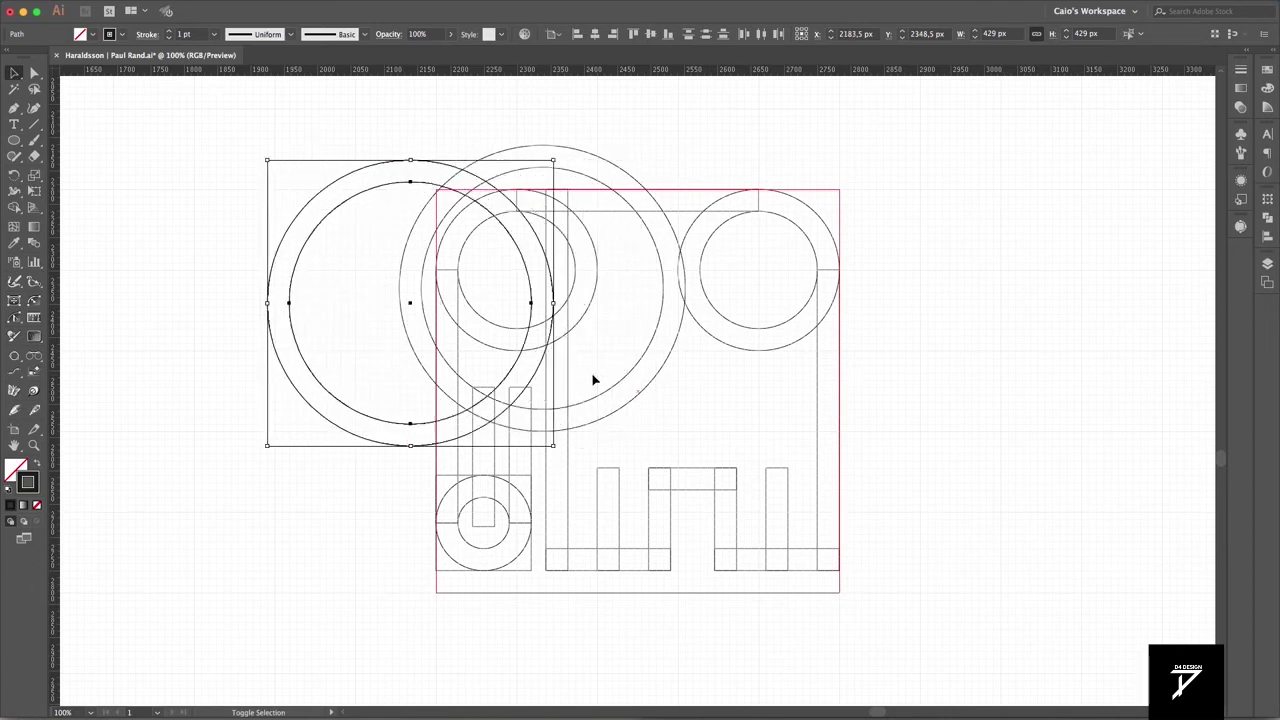
key(shift+Left)
key(shift+Left)
click(594, 372)
key(a)
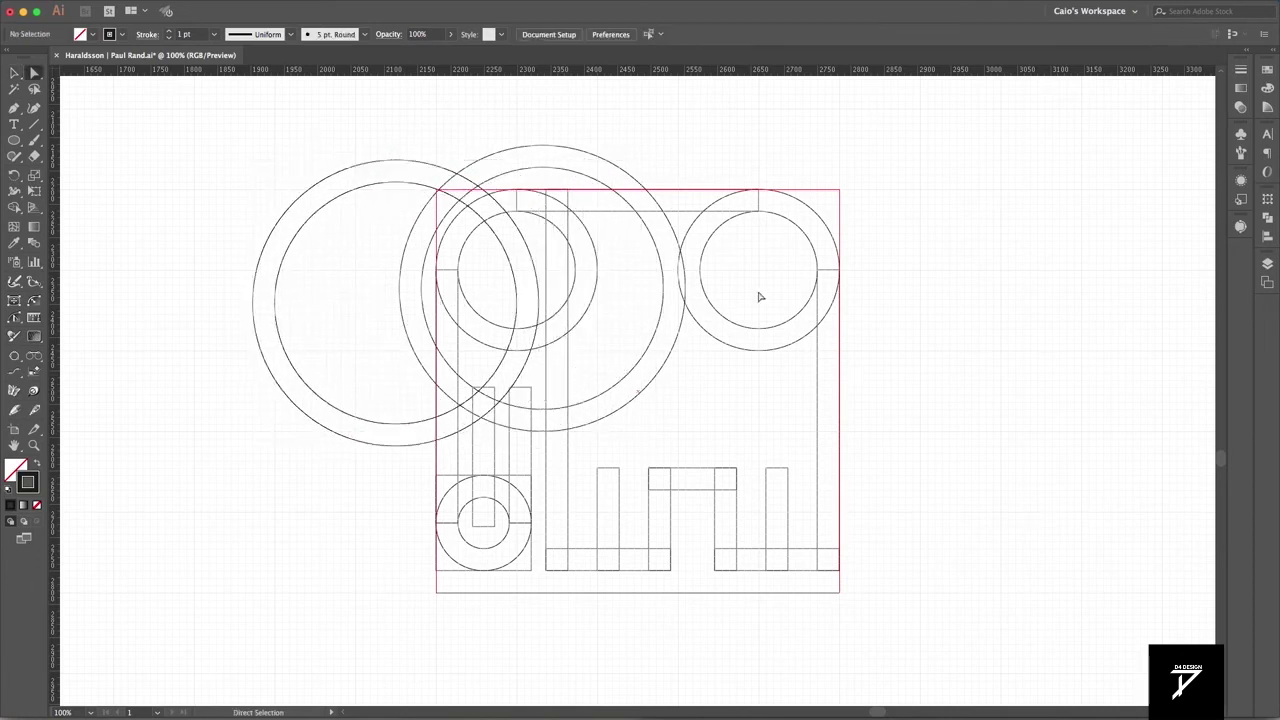
drag(729, 366, 712, 285)
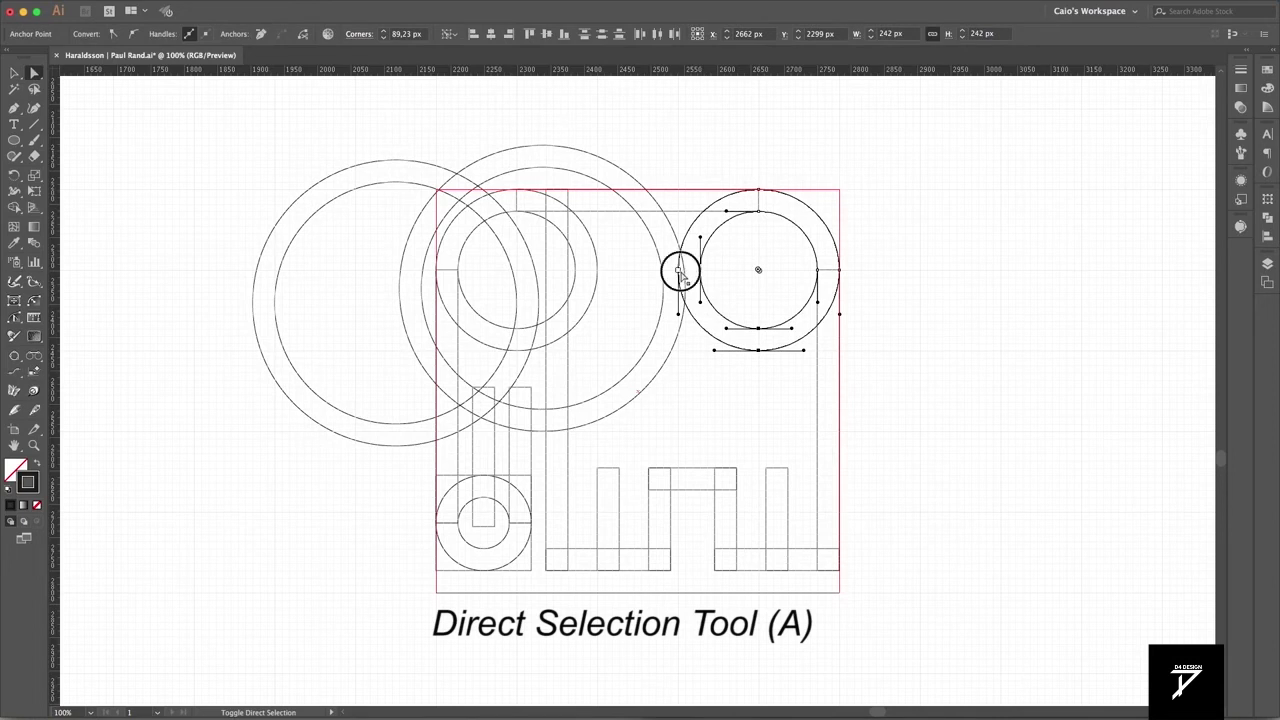
Delete the top-right circles, the top-left ring's lower part, and the small ring's top half
key(Delete)
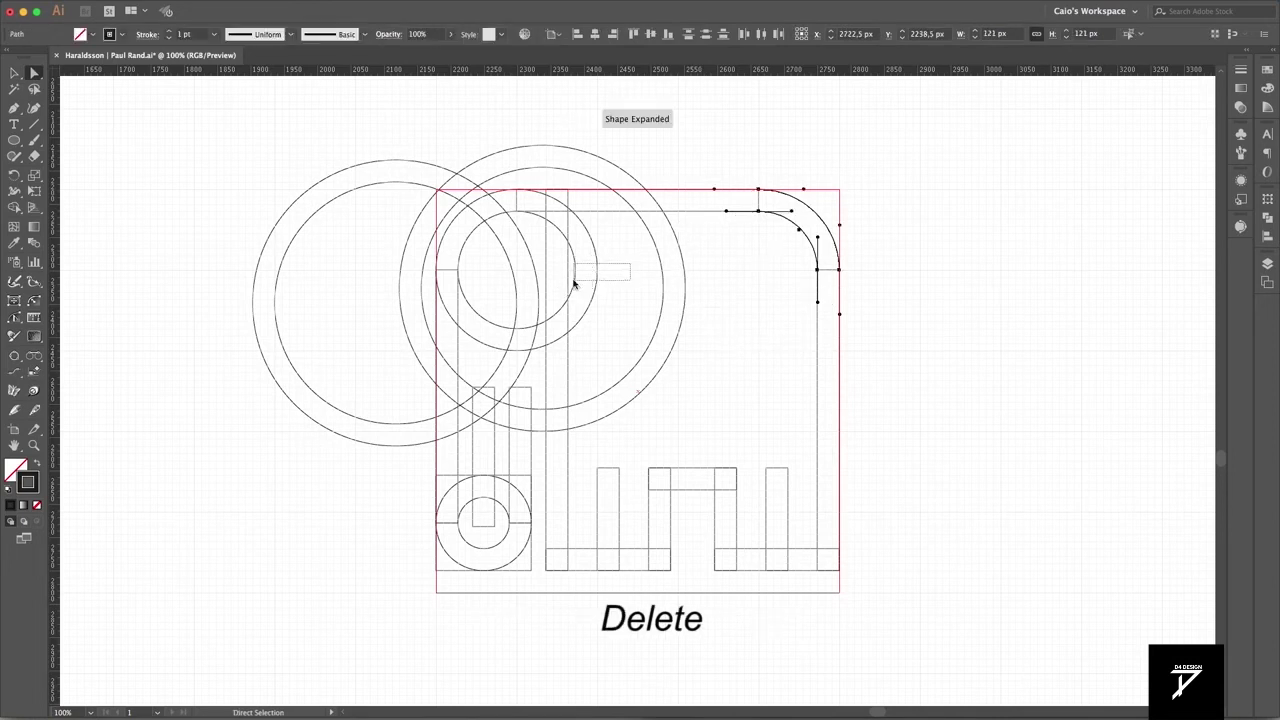
drag(571, 286, 513, 345)
click(516, 351)
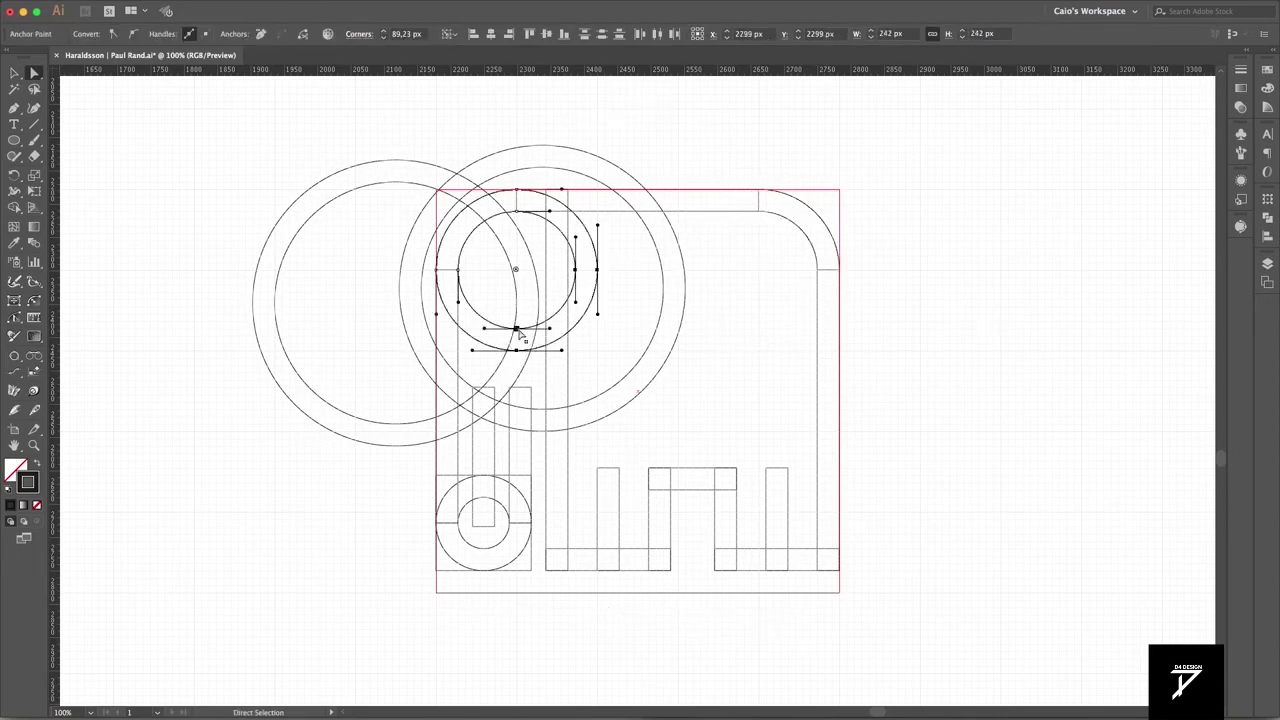
key(Delete)
drag(486, 485, 505, 518)
key(Delete)
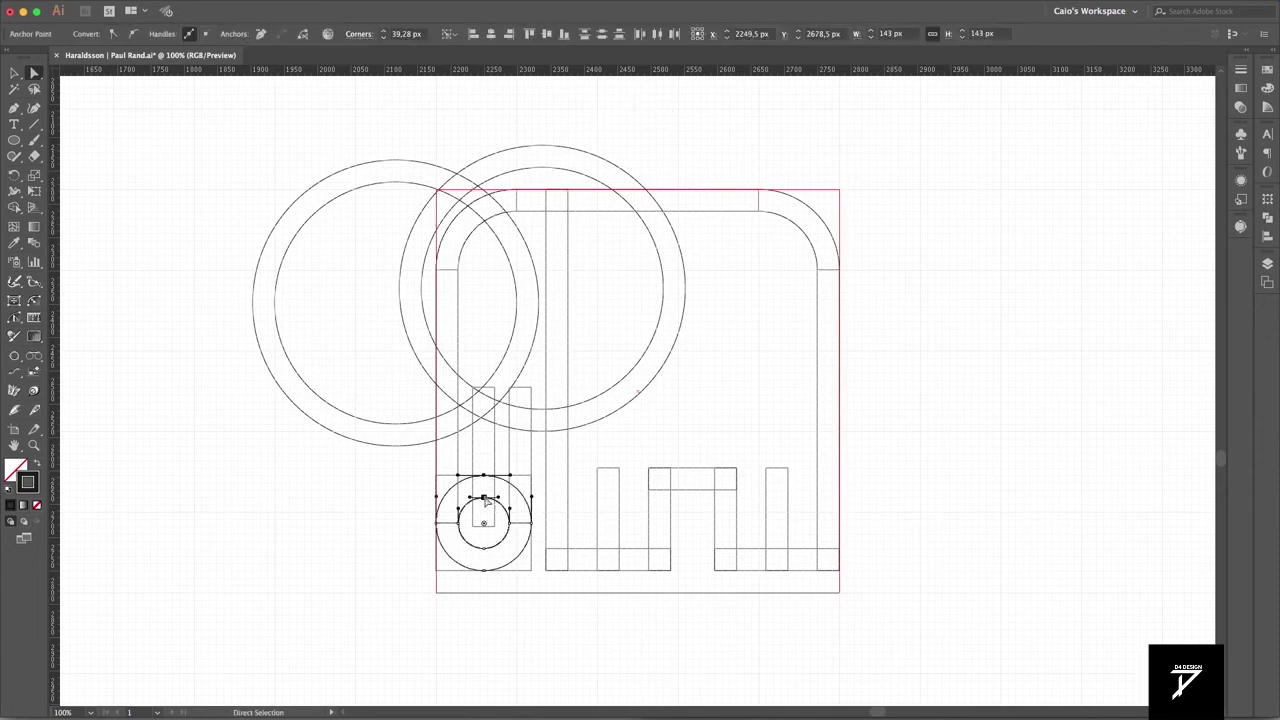
Delete the left large ring's top-left quarter arcs and select the right ring
drag(506, 131, 552, 190)
key(ctrl+a)
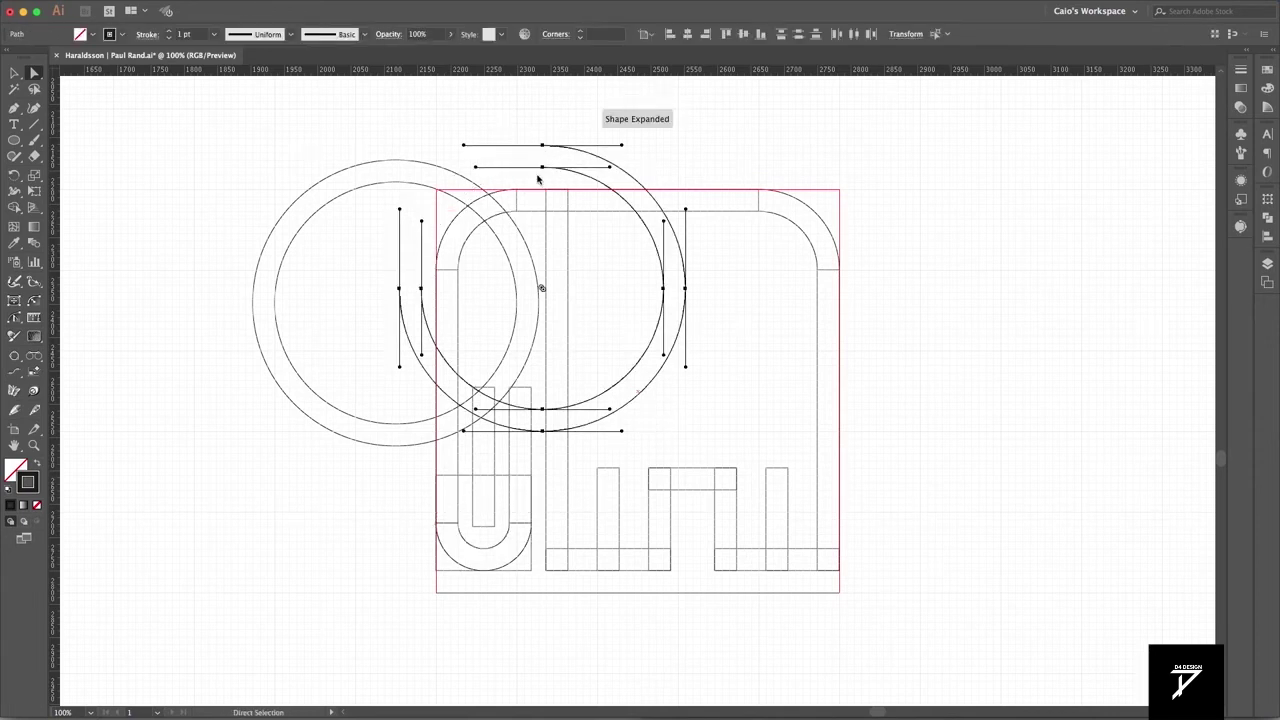
drag(248, 177, 342, 212)
key(Delete)
key(v)
key(a)
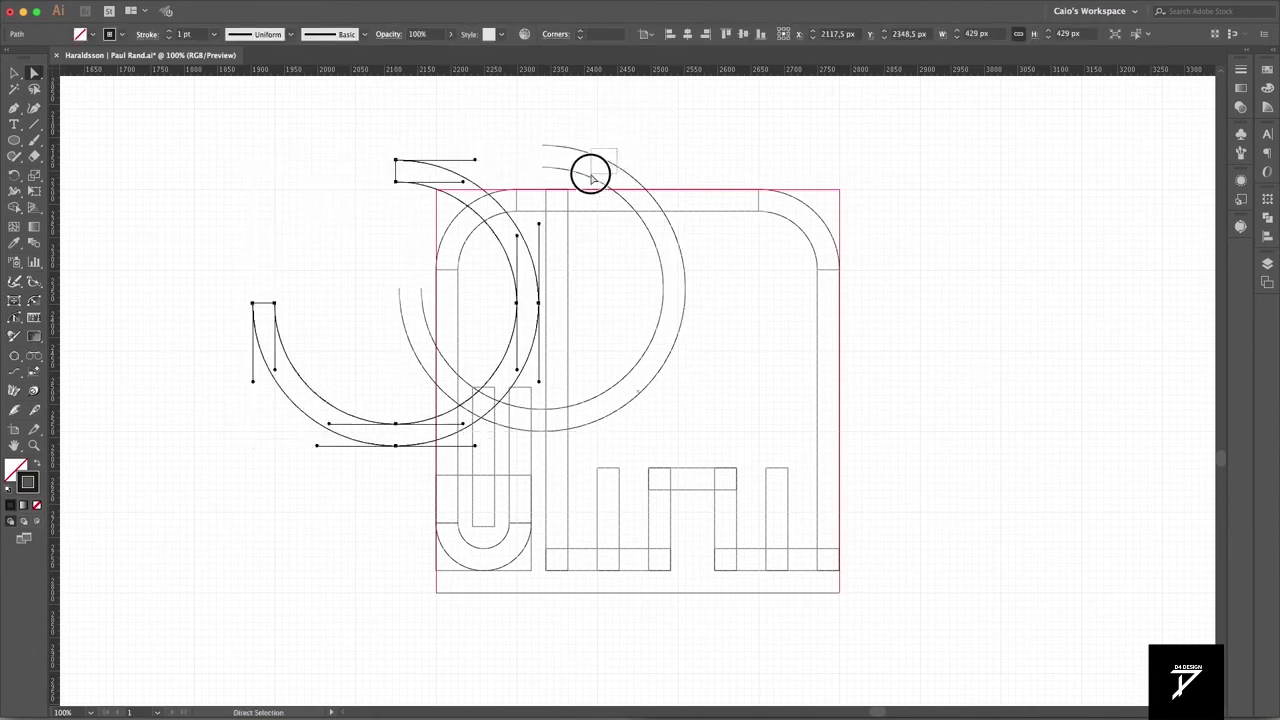
click(591, 171)
key(v)
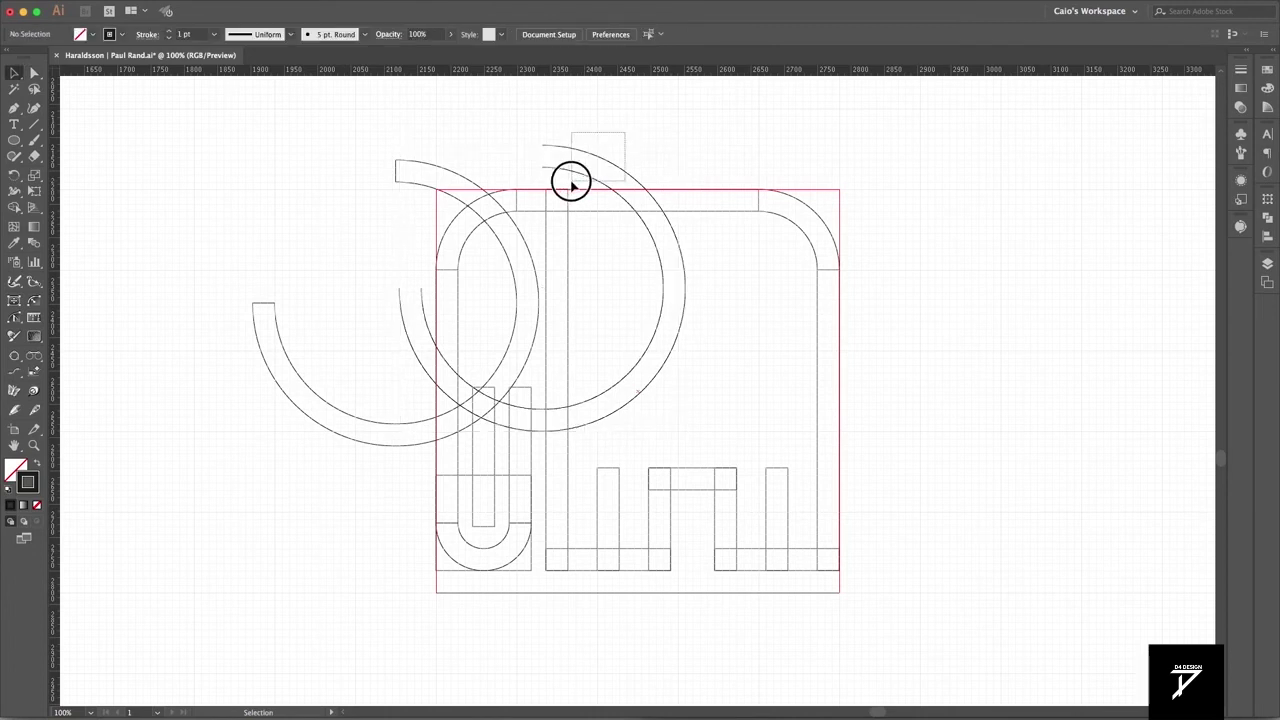
Delete the right ring's top-left quarter arc and select points on the U-shaped trunk tip
click(543, 157)
key(Delete)
click(831, 205)
key(v)
click(464, 479)
key(a)
drag(510, 532, 476, 580)
Draw a rectangle covering the top of the ear ring
key(v)
click(450, 218)
key(a)
click(585, 263)
drag(14, 140, 70, 137)
drag(522, 122, 700, 204)
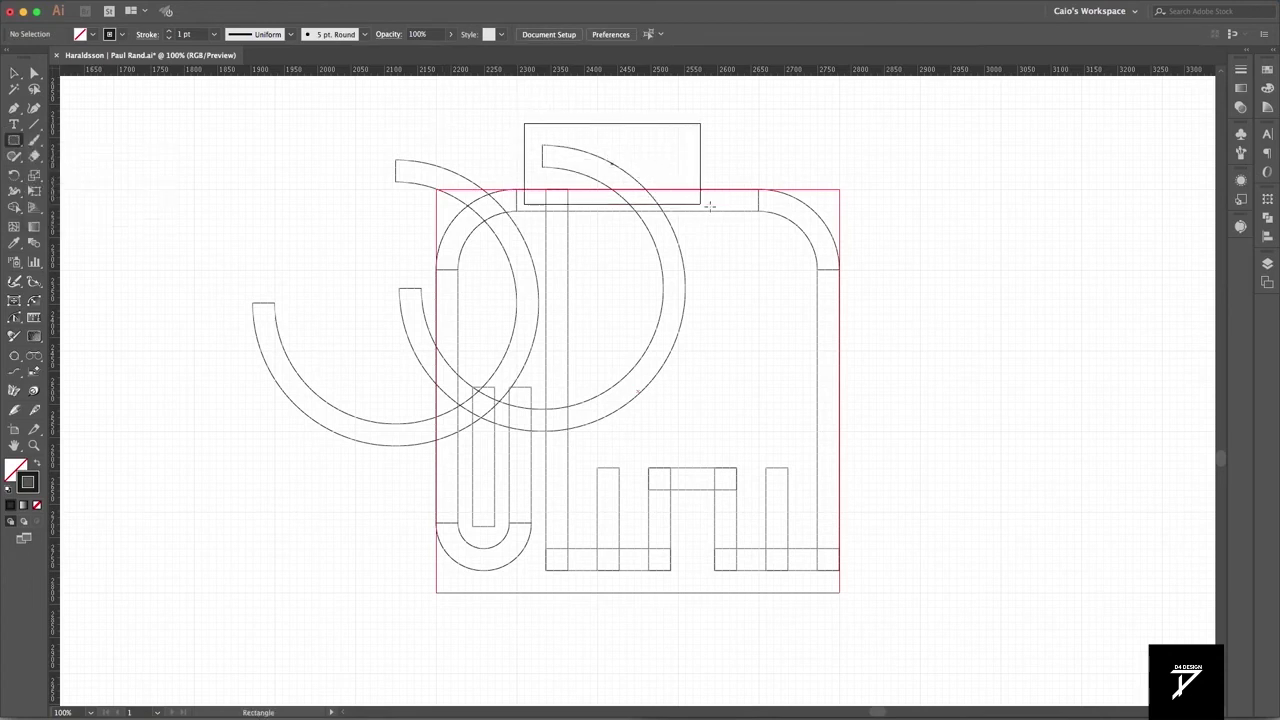
Subtract the rectangle from the ear arc with Pathfinder Minus Front
key(v)
click(1266, 220)
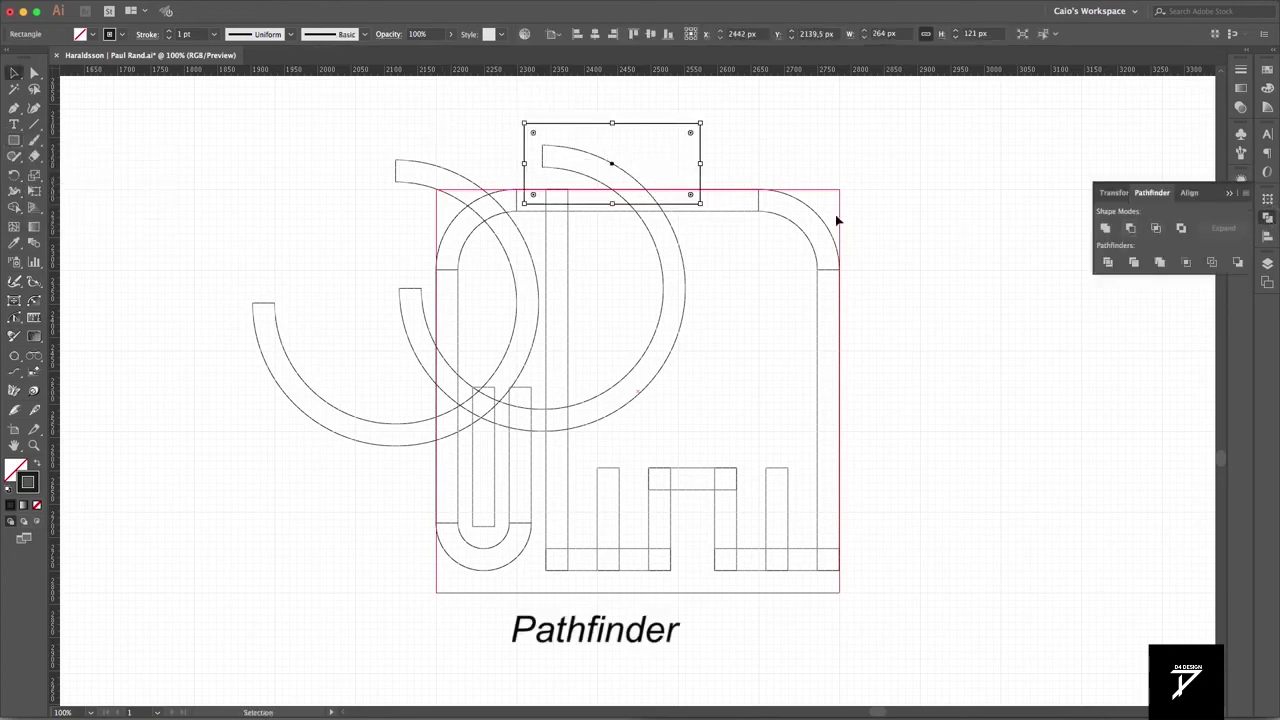
shift+click(668, 222)
click(1130, 228)
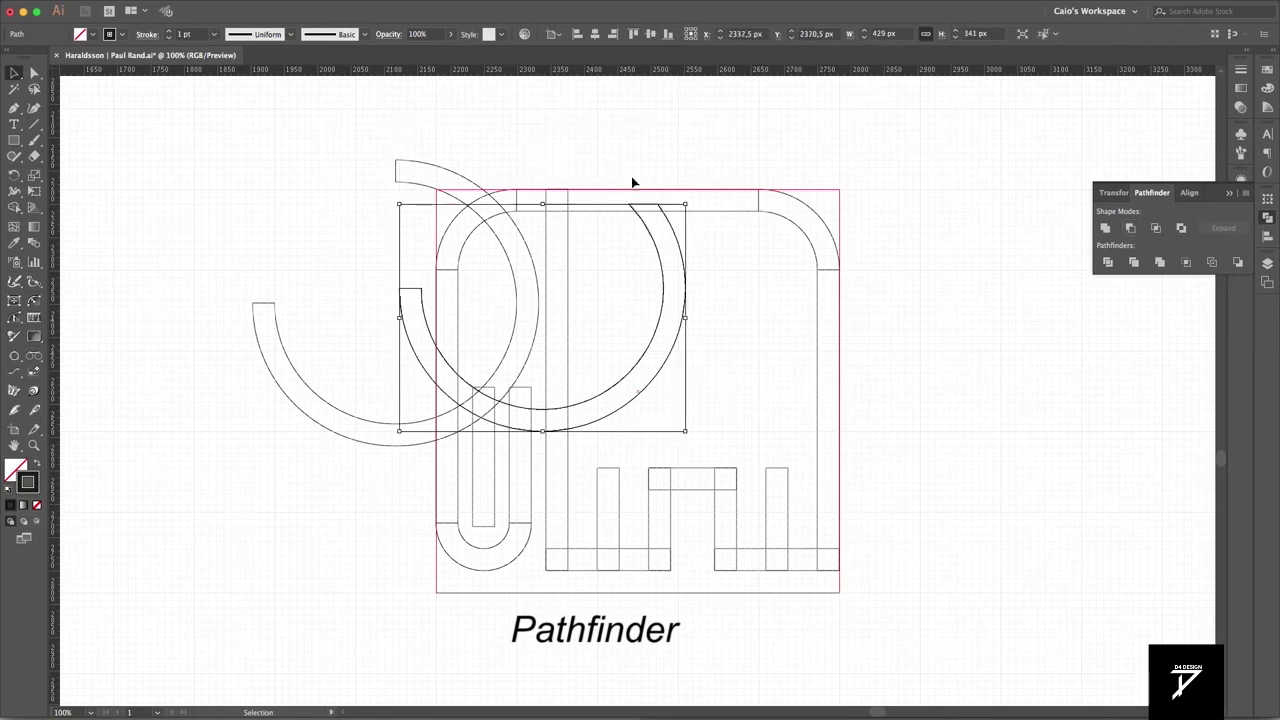
click(423, 180)
Trim the left arc using a new cutting rectangle and Minus Front
click(18, 138)
drag(363, 263, 514, 430)
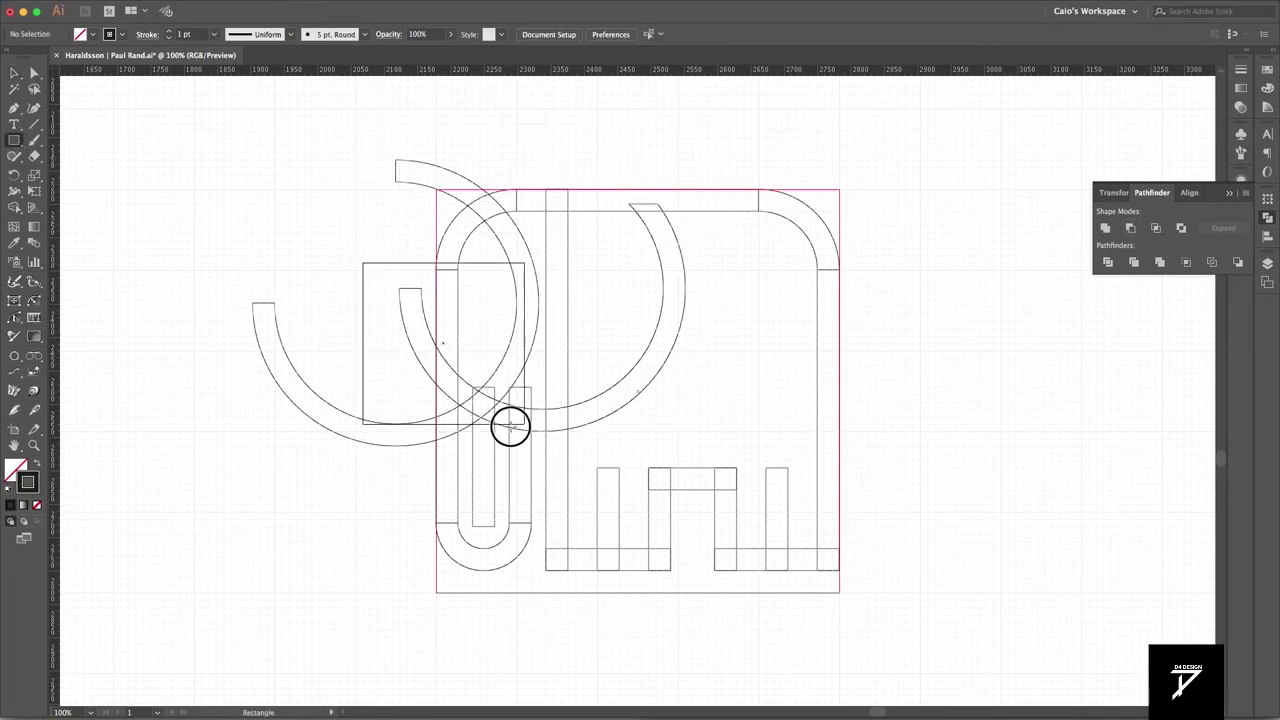
drag(514, 430, 494, 440)
key(v)
shift+click(549, 415)
click(1130, 228)
click(1017, 319)
Shorten the narrow tusk bar by lowering its top edge
click(509, 440)
drag(521, 389, 522, 467)
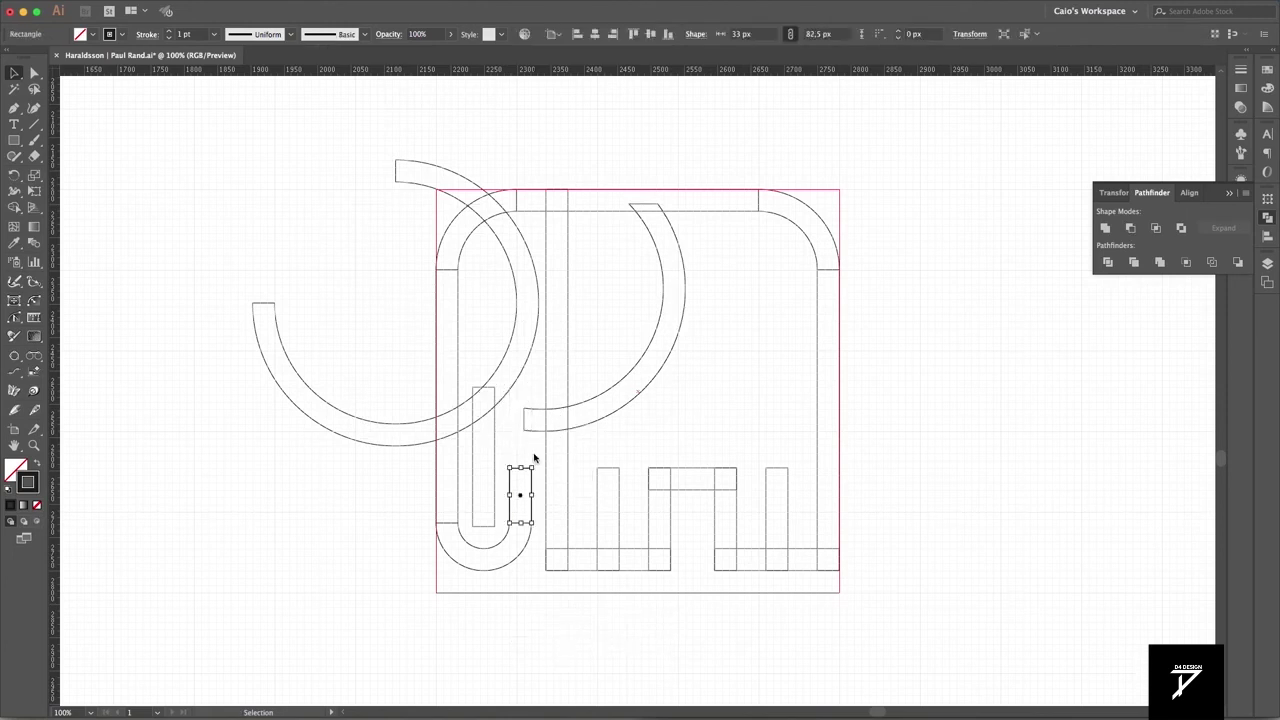
click(504, 425)
click(487, 395)
click(491, 391)
drag(485, 388, 485, 402)
click(240, 263)
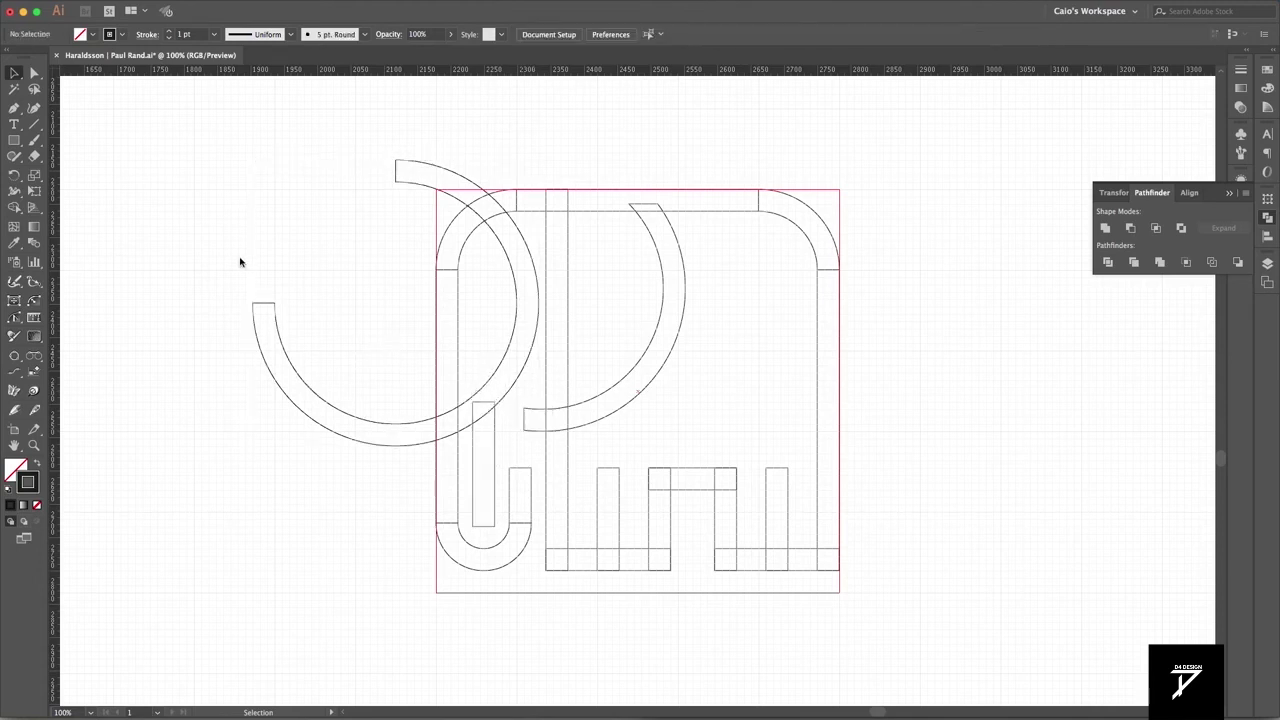
Cut away the left ring's upper part with a rectangle and Minus Front
click(14, 140)
drag(362, 148, 559, 262)
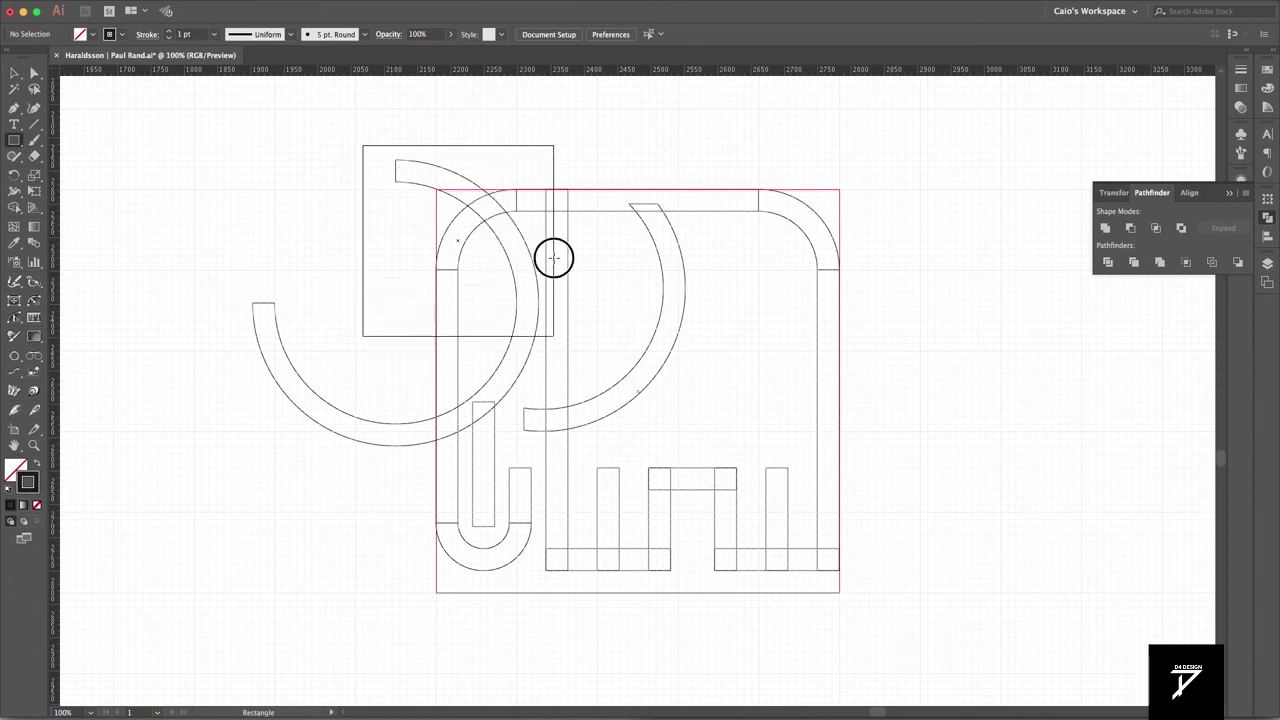
key(v)
shift+click(530, 257)
click(1131, 230)
click(1029, 334)
Trim the trunk arc with another cutting rectangle and Minus Front
click(14, 140)
drag(150, 226, 318, 456)
key(v)
shift+click(395, 428)
click(1130, 229)
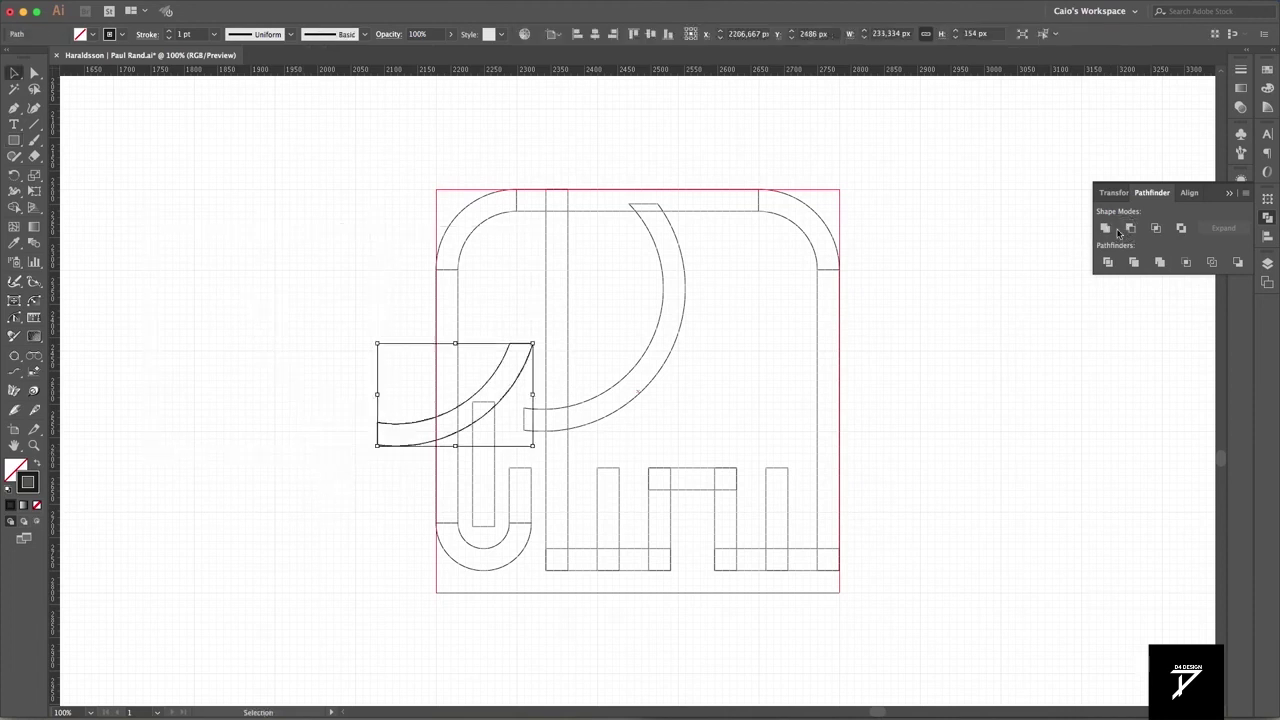
click(1013, 298)
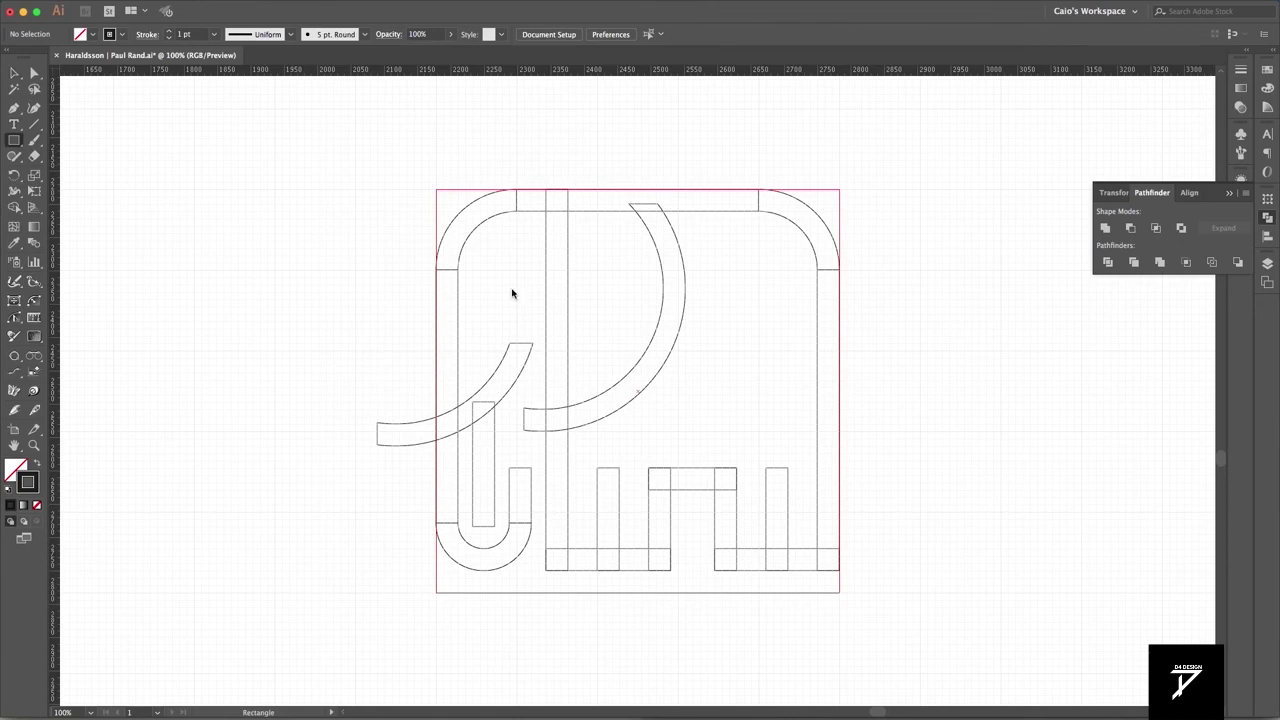
Draw the small eye bar inside the elephant's head
drag(532, 286, 495, 308)
key(v)
click(378, 205)
Select all elephant paths, fill them solid black, and hide the grid
mouse_move(374, 183)
mouse_down()
mouse_move(840, 538)
mouse_move(884, 592)
mouse_up()
click(883, 435)
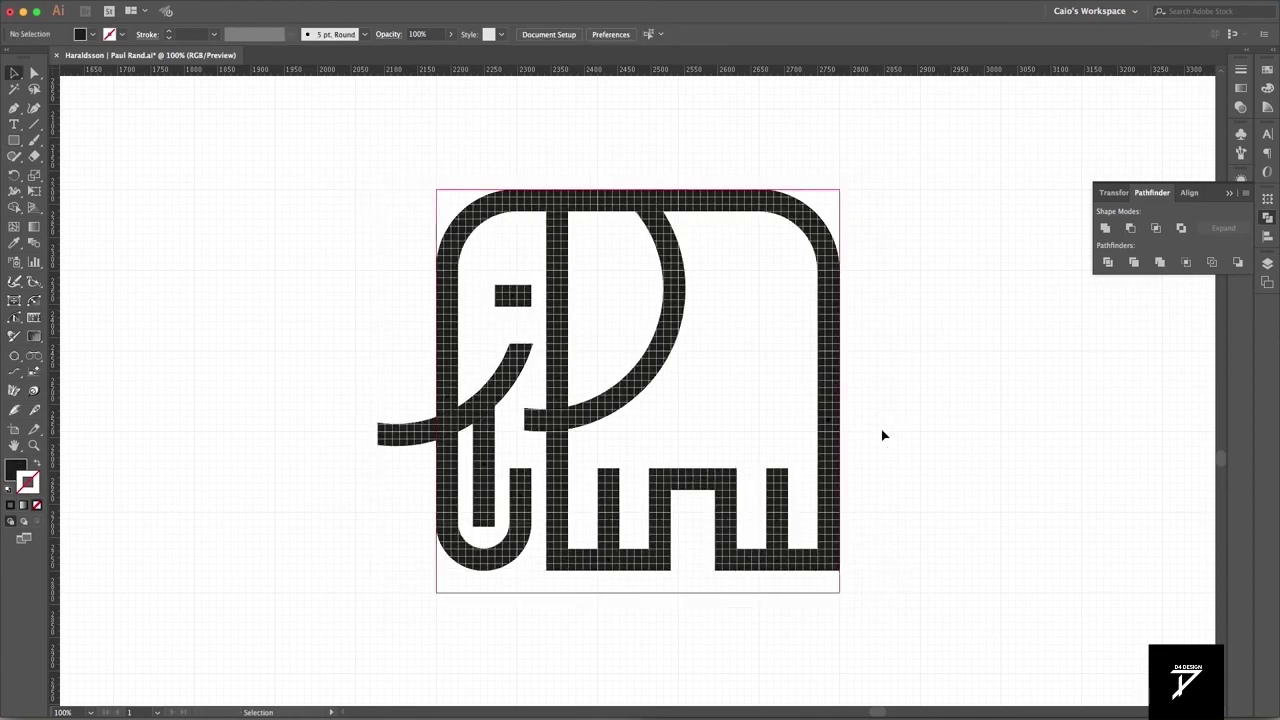
key(ctrl+apostrophe)
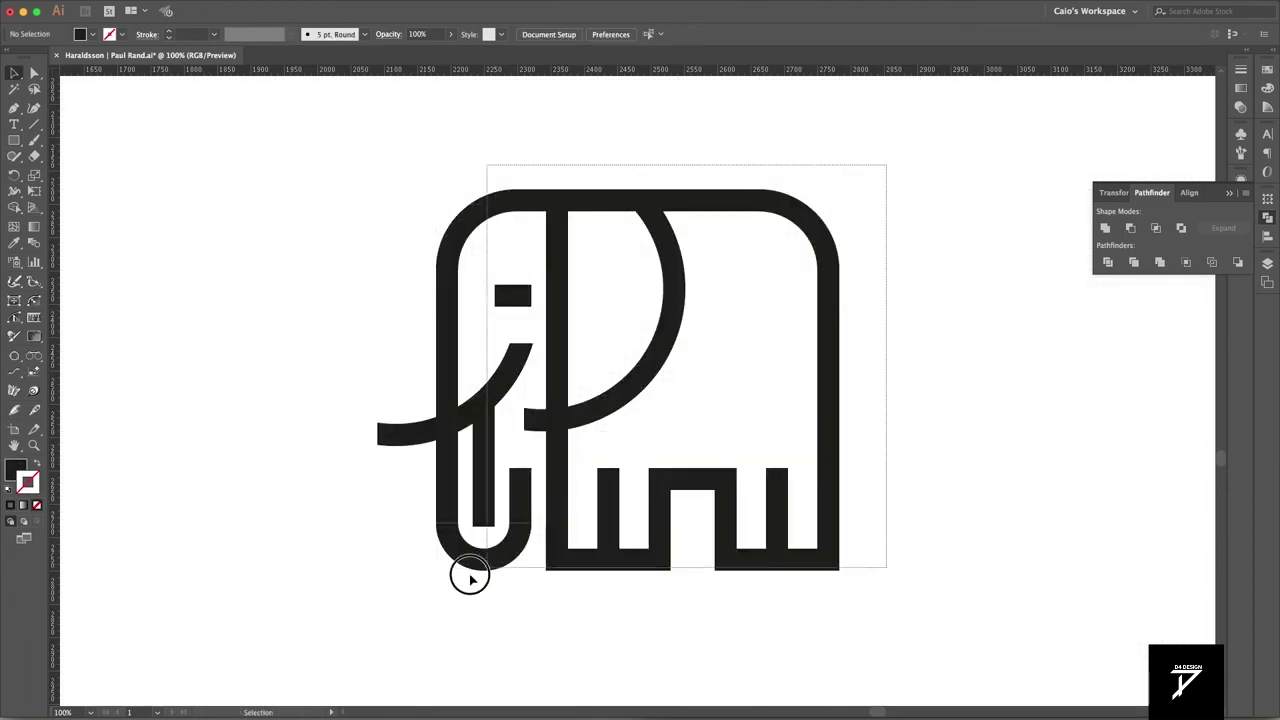
drag(886, 163, 331, 603)
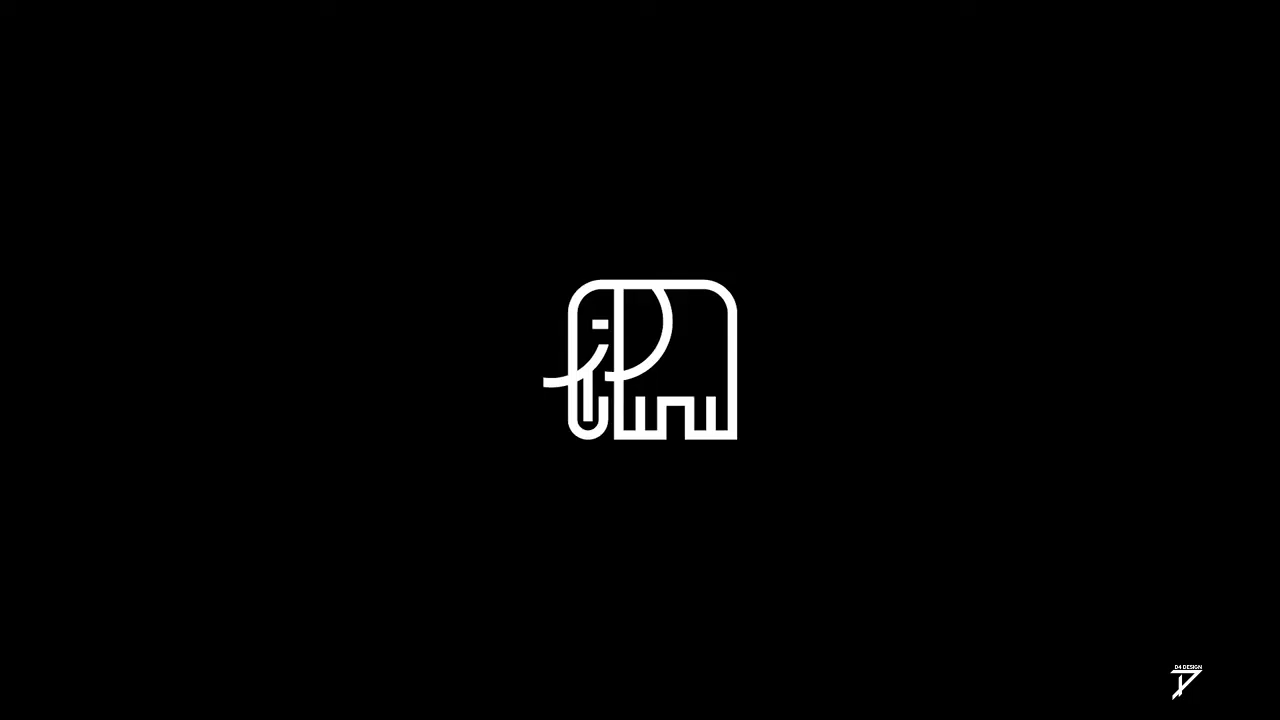